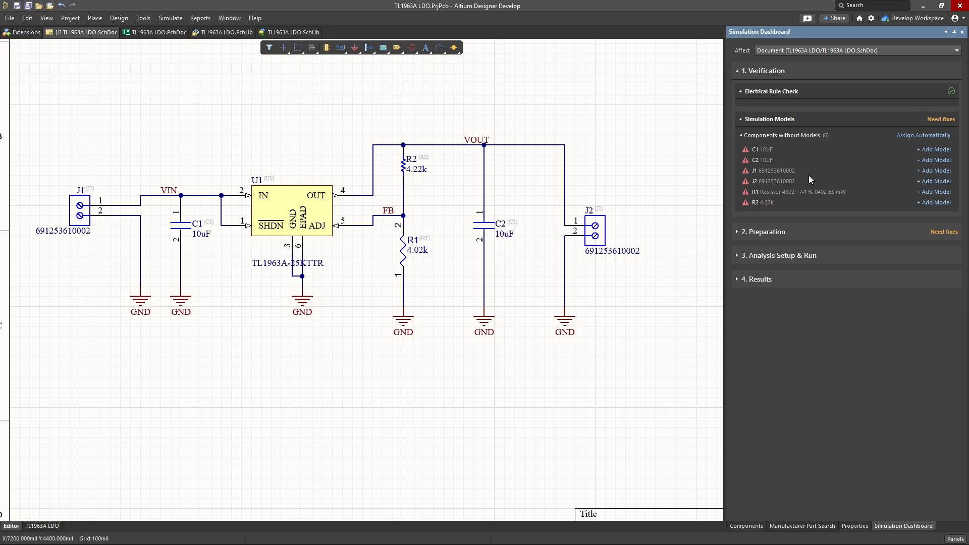
Step: Assign simulation models automatically to the components that have no model
{"action": "left_click", "coordinate": [931, 134]}
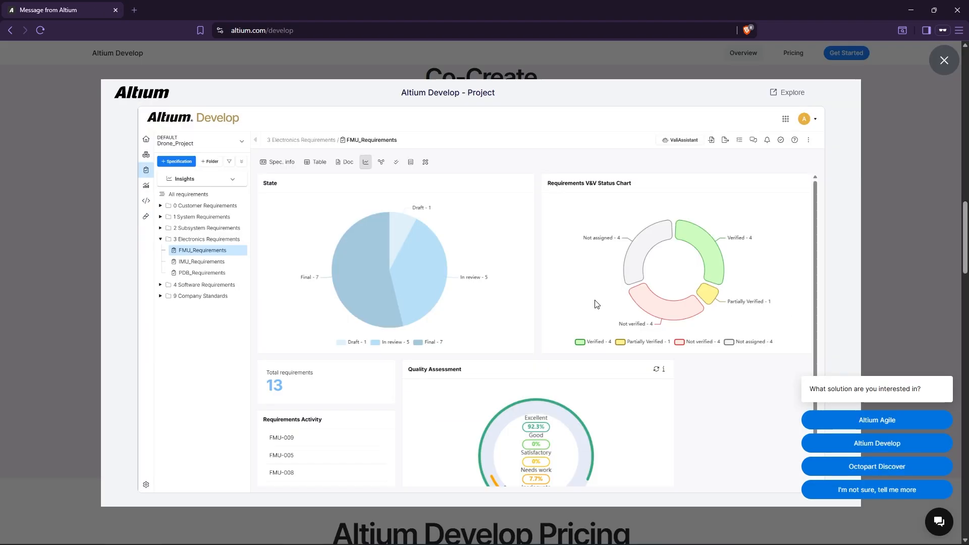
Step: Switch to the browser and step through the Altium Develop project tour, covering requirements, library health and the BOM
{"action": "left_click", "coordinate": [655, 197]}
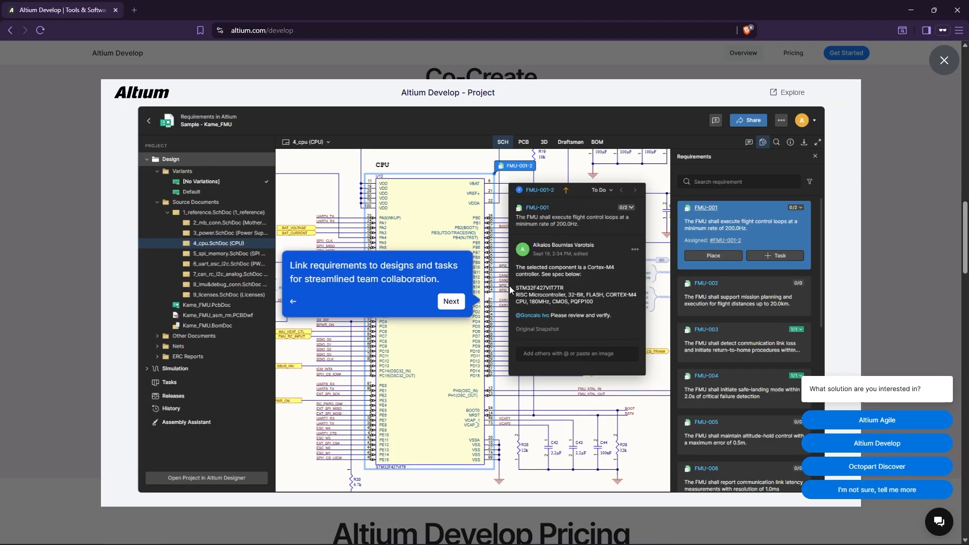
{"action": "left_click", "coordinate": [451, 302]}
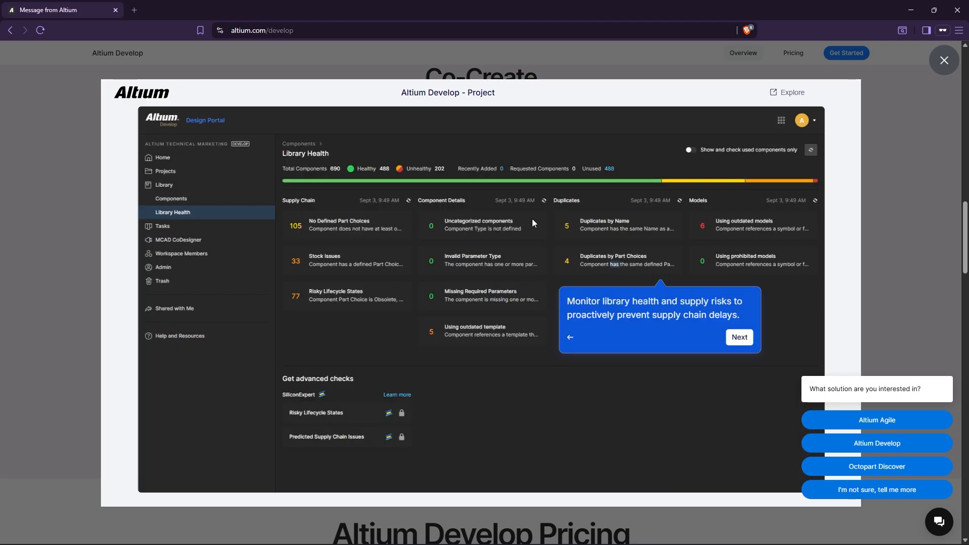
{"action": "left_click", "coordinate": [739, 337]}
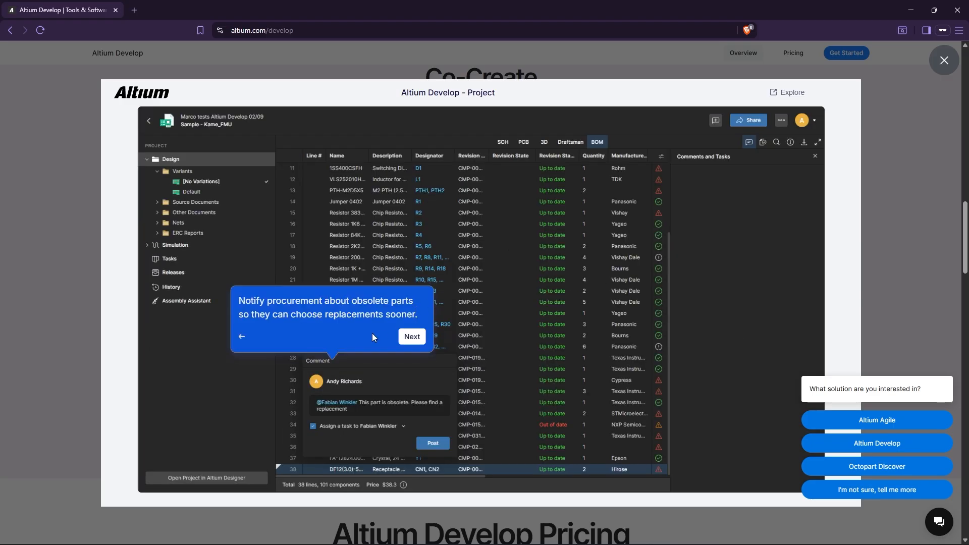
{"action": "left_click", "coordinate": [412, 336]}
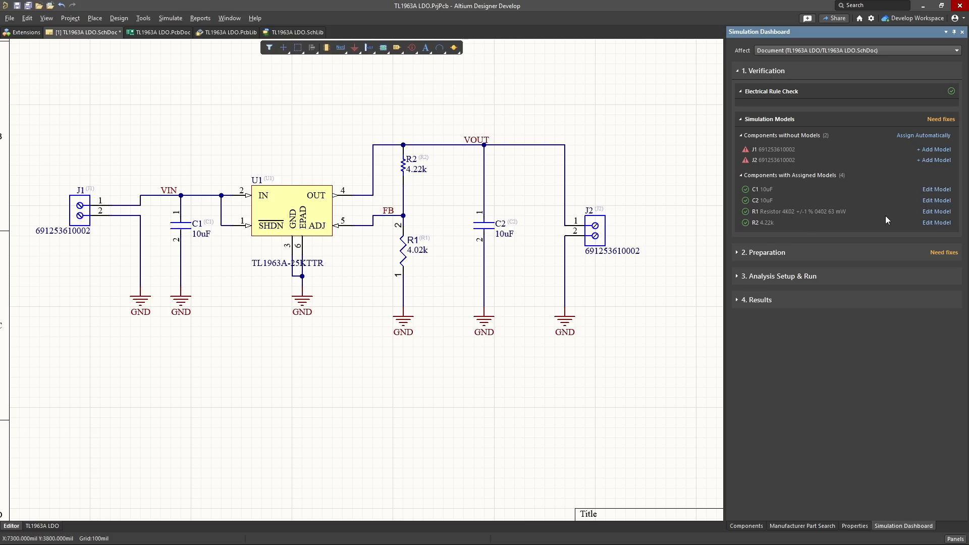
Step: Examine the parameters and model file of R1's assigned simulation model in the schematic project, then close it
{"action": "left_click", "coordinate": [937, 213]}
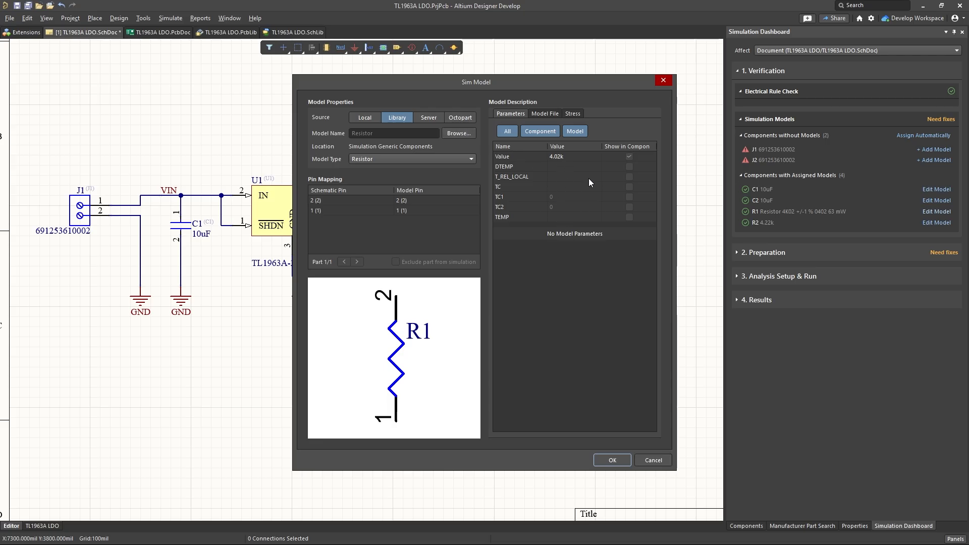
{"action": "left_click", "coordinate": [545, 113]}
{"action": "left_click", "coordinate": [510, 113]}
{"action": "left_click", "coordinate": [662, 81]}
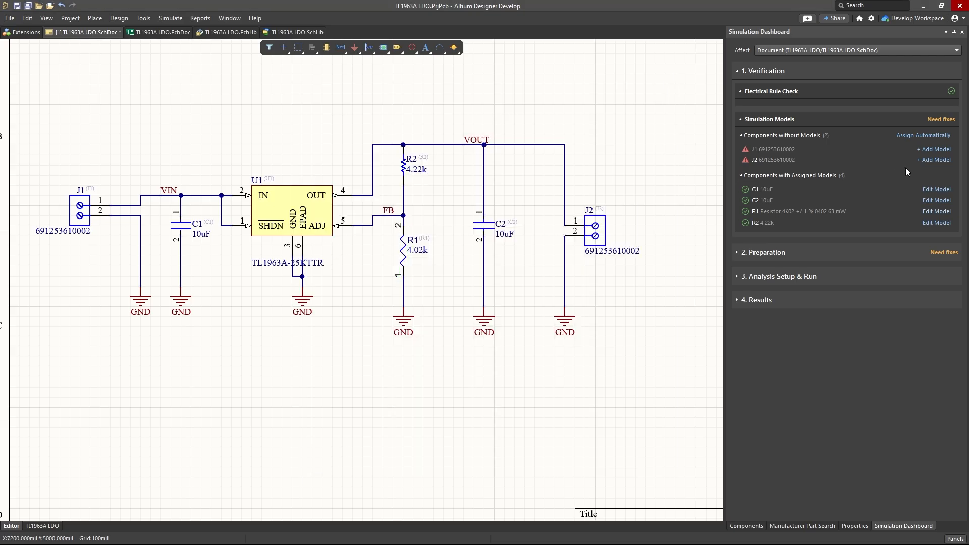
Step: Add a simulation model to connector J1, with Capacitor as its model type
{"action": "left_click", "coordinate": [935, 149]}
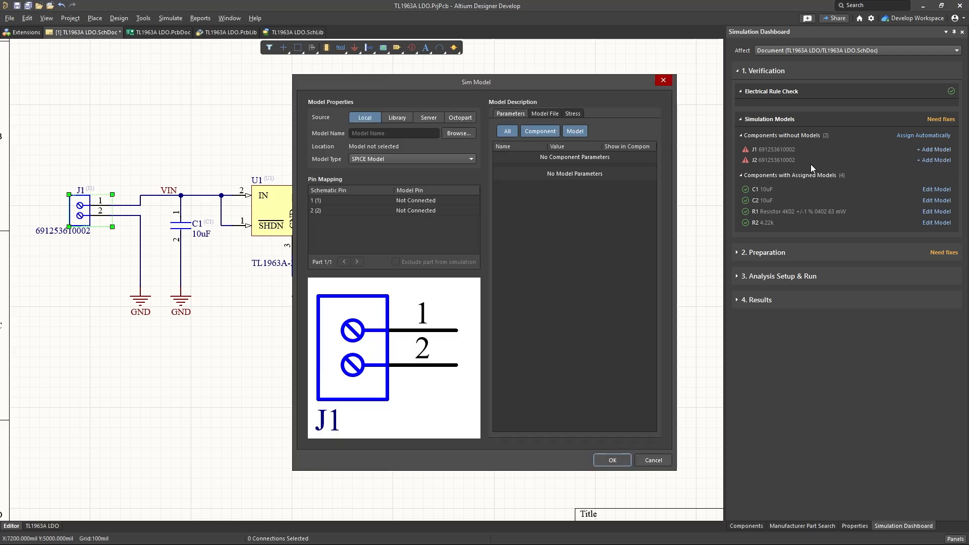
{"action": "left_click", "coordinate": [382, 158]}
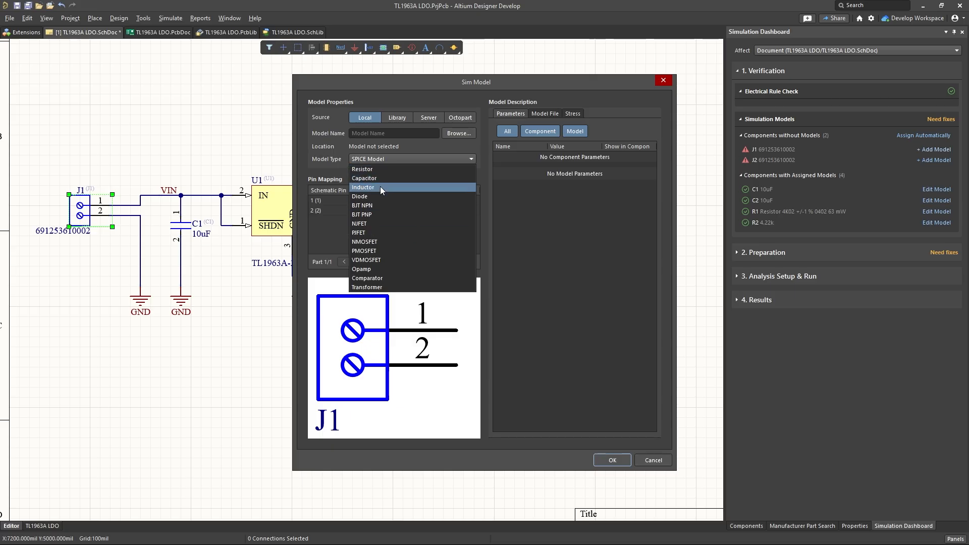
{"action": "left_click", "coordinate": [327, 142]}
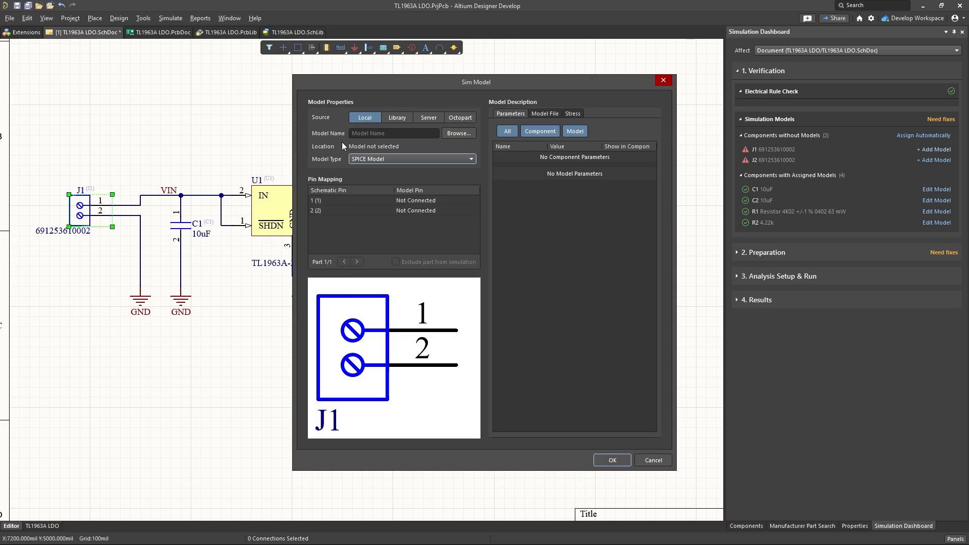
{"action": "left_click", "coordinate": [423, 200]}
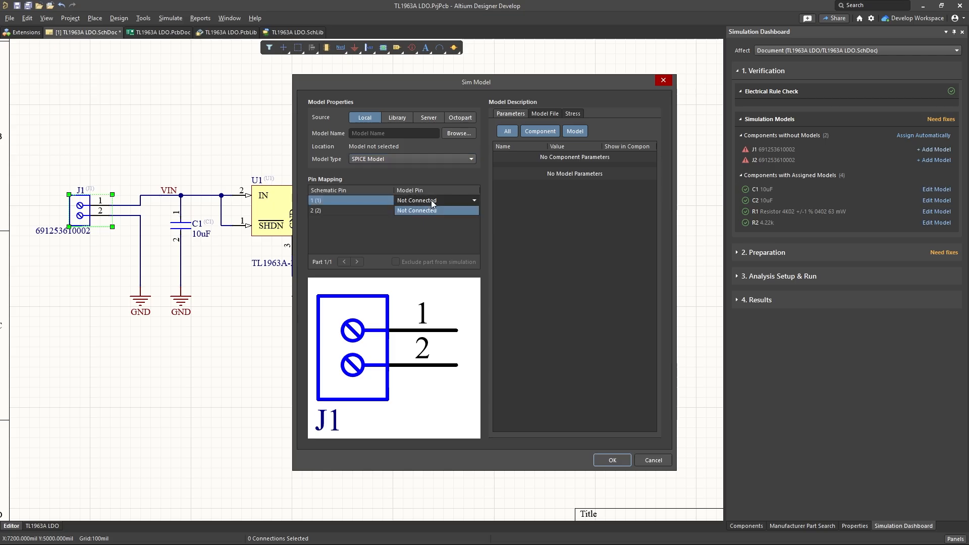
{"action": "left_click", "coordinate": [331, 149]}
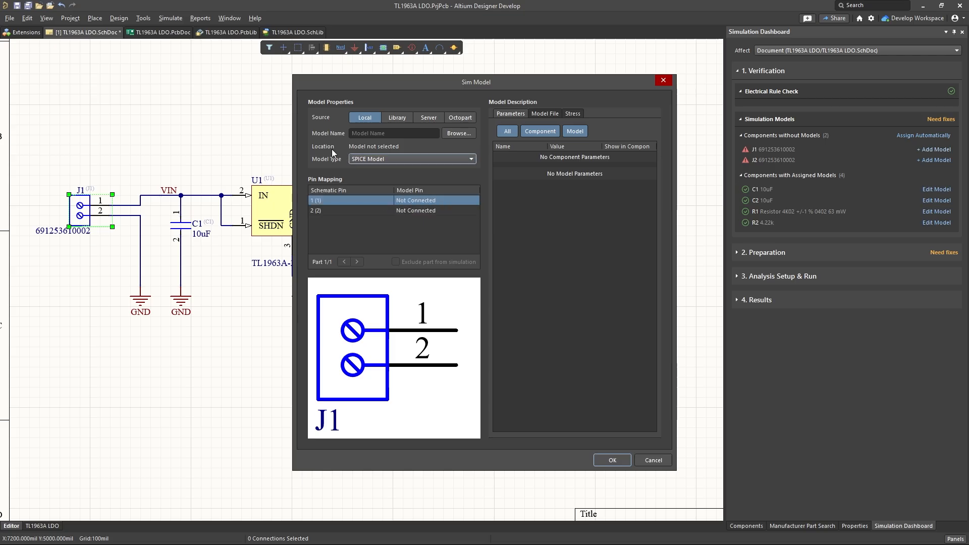
{"action": "left_click", "coordinate": [446, 158]}
{"action": "left_click", "coordinate": [399, 175]}
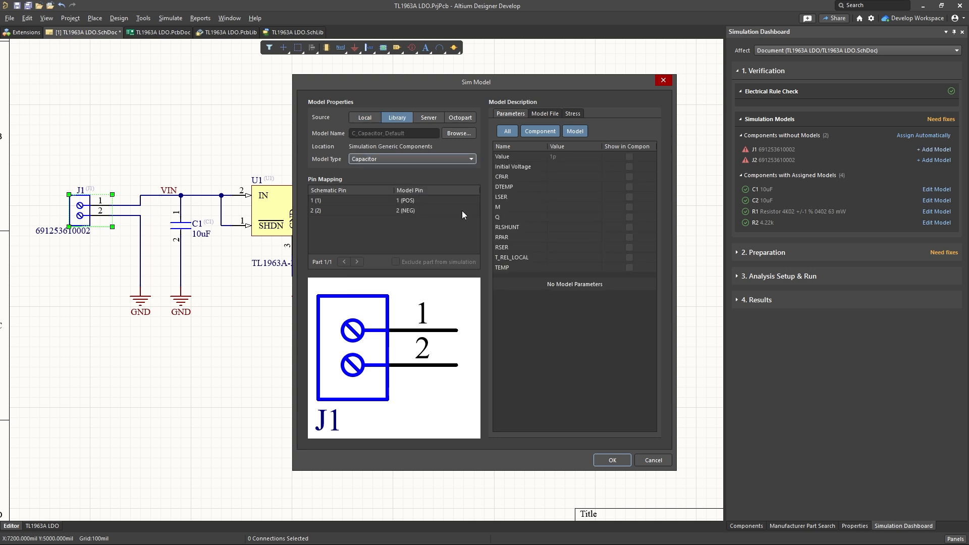
Step: Set the Initial Voltage of J1's simulation model to 5V and accept the model
{"action": "left_click", "coordinate": [629, 167]}
{"action": "left_click", "coordinate": [575, 166]}
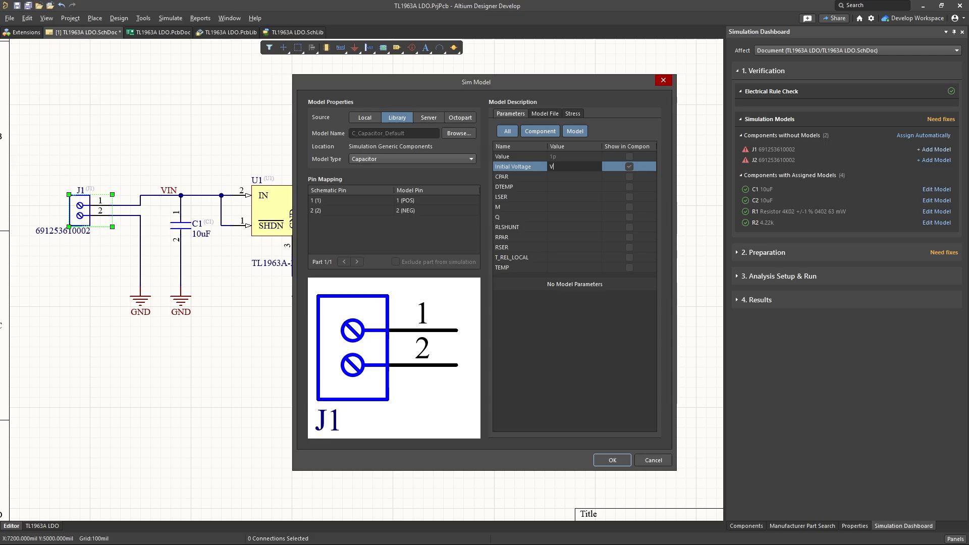
{"action": "type", "text": "5V"}
{"action": "key", "text": "Return"}
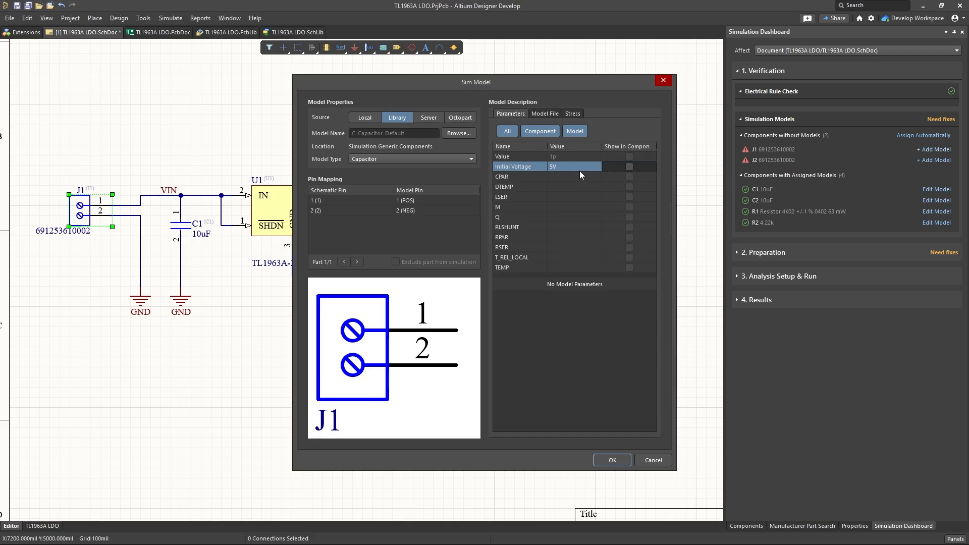
{"action": "left_click", "coordinate": [598, 460]}
Step: Add a simulation model to connector J2, with Capacitor as its model type
{"action": "left_click", "coordinate": [930, 150]}
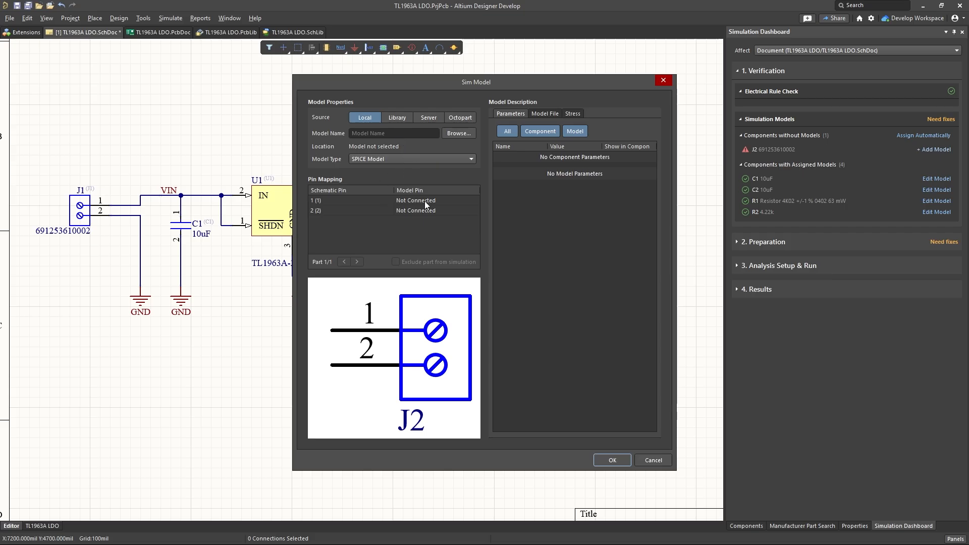
{"action": "left_click", "coordinate": [419, 158]}
{"action": "left_click", "coordinate": [413, 159]}
{"action": "left_click", "coordinate": [413, 160]}
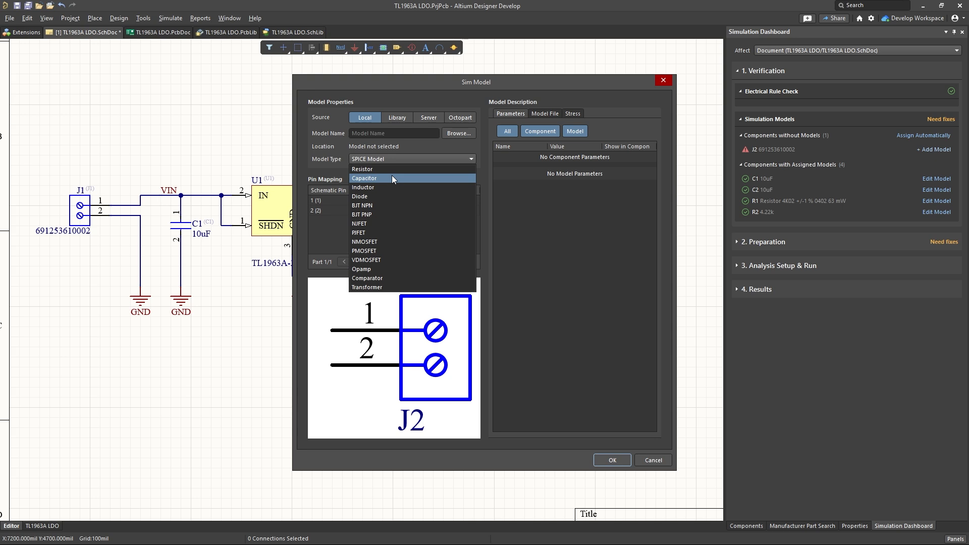
{"action": "left_click", "coordinate": [392, 178]}
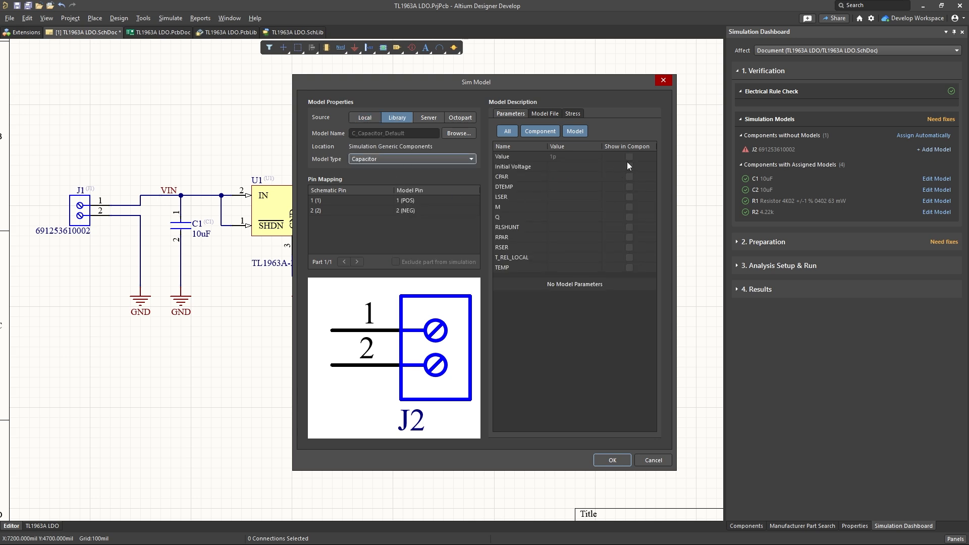
Step: Set the Initial Voltage of J2's simulation model to 0V, accept the model and save the schematic
{"action": "left_click", "coordinate": [596, 175]}
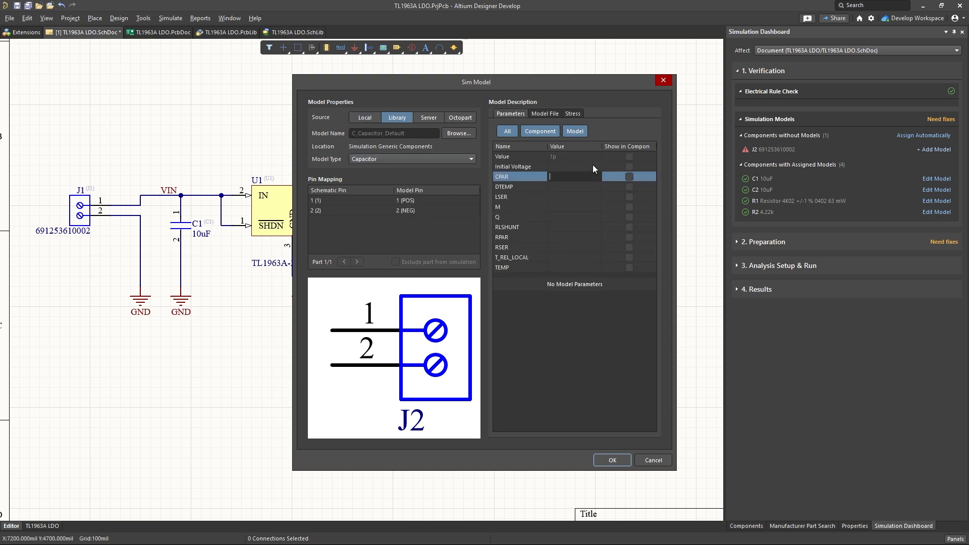
{"action": "left_click", "coordinate": [594, 166]}
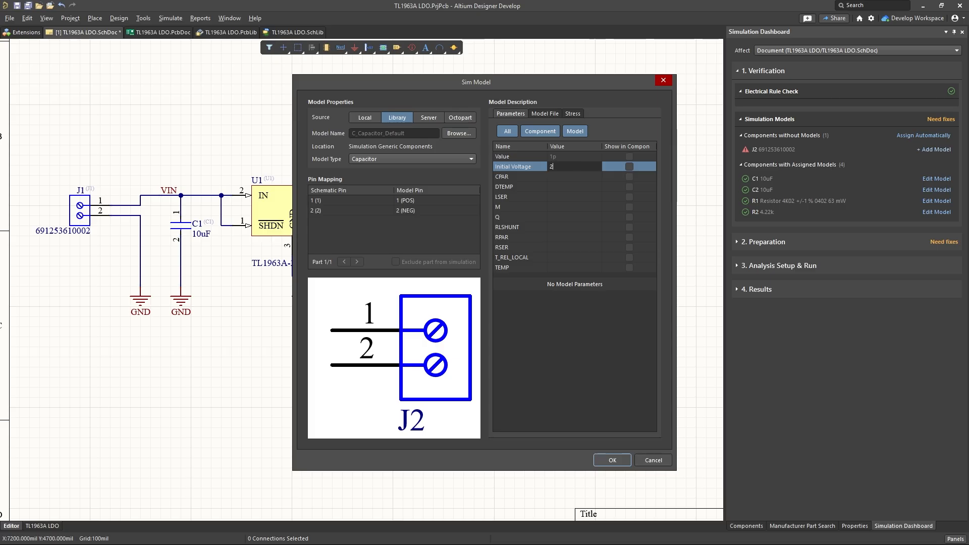
{"action": "type", "text": "V"}
{"action": "key", "text": "Return"}
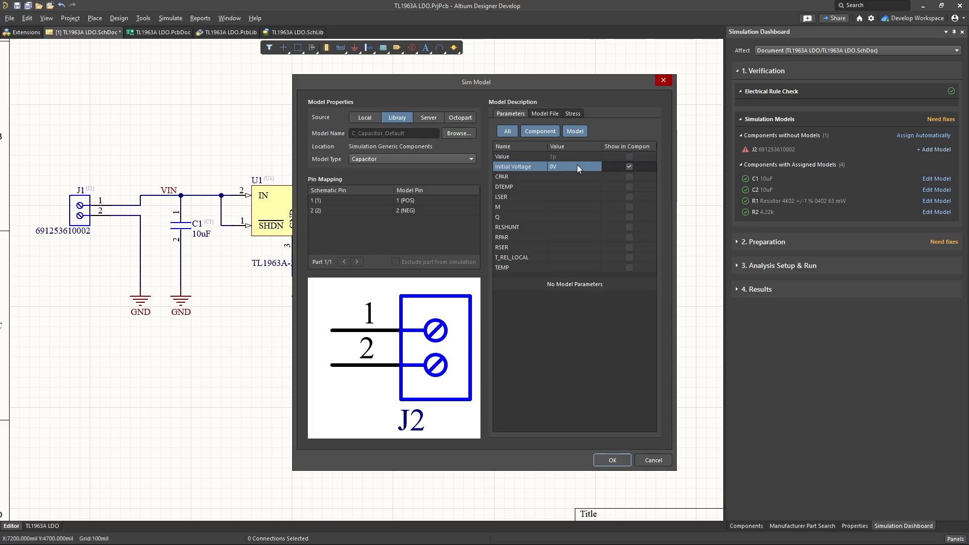
{"action": "left_click", "coordinate": [611, 461]}
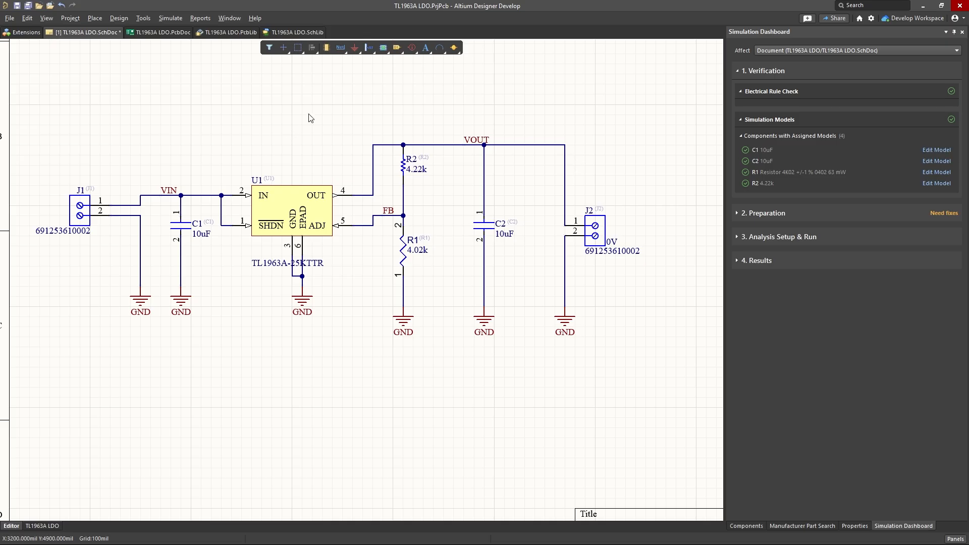
{"action": "left_click", "coordinate": [28, 5]}
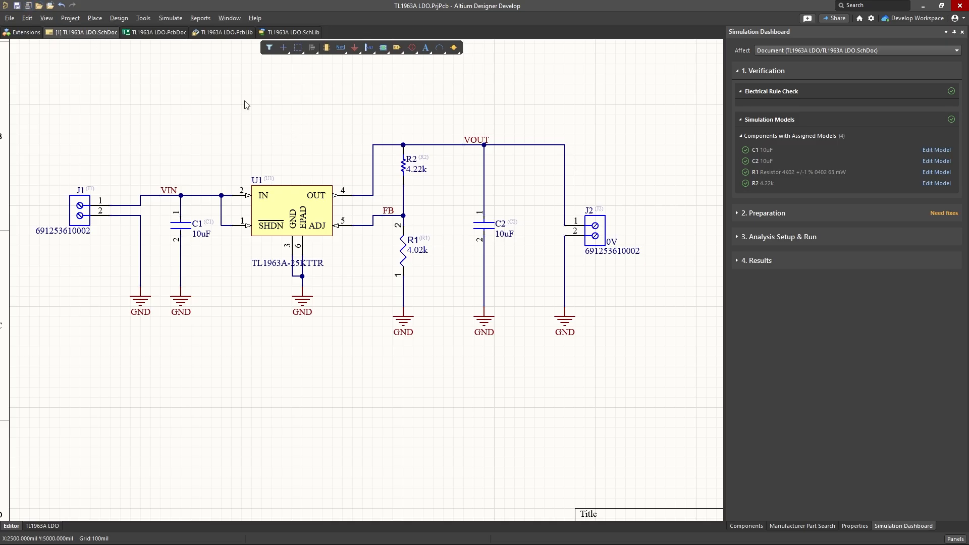
Step: Place one DC 5 voltage source in the empty area below connector J1
{"action": "left_click", "coordinate": [454, 48]}
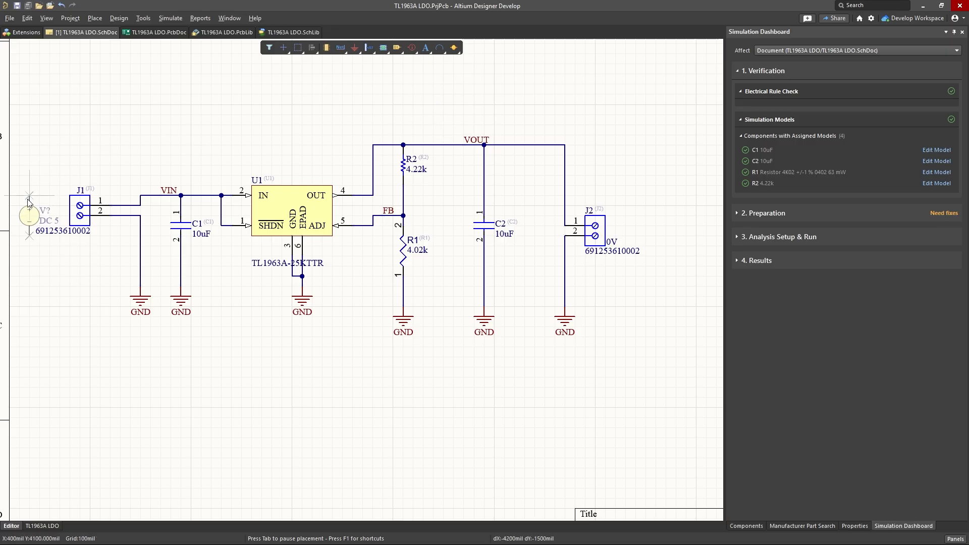
{"action": "left_click", "coordinate": [29, 201]}
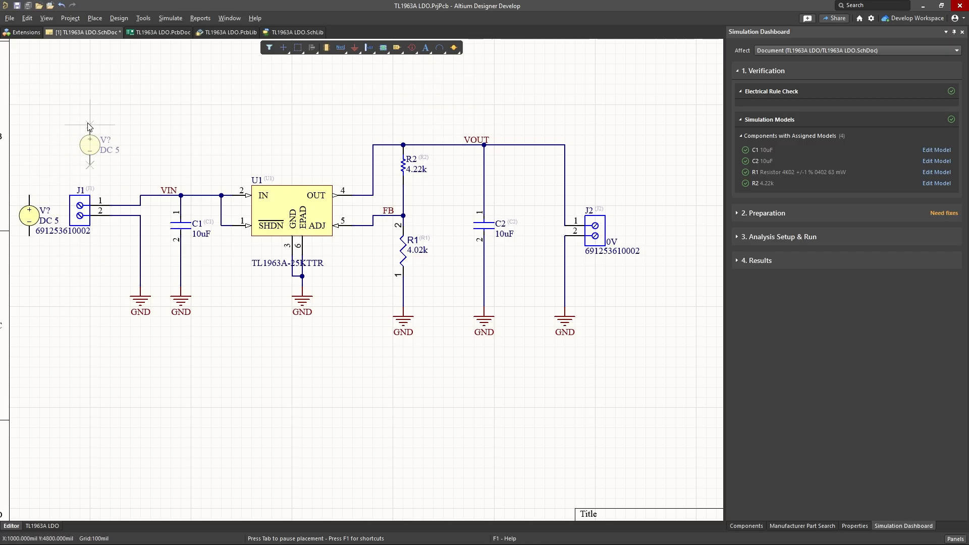
{"action": "key", "text": "ctrl+z"}
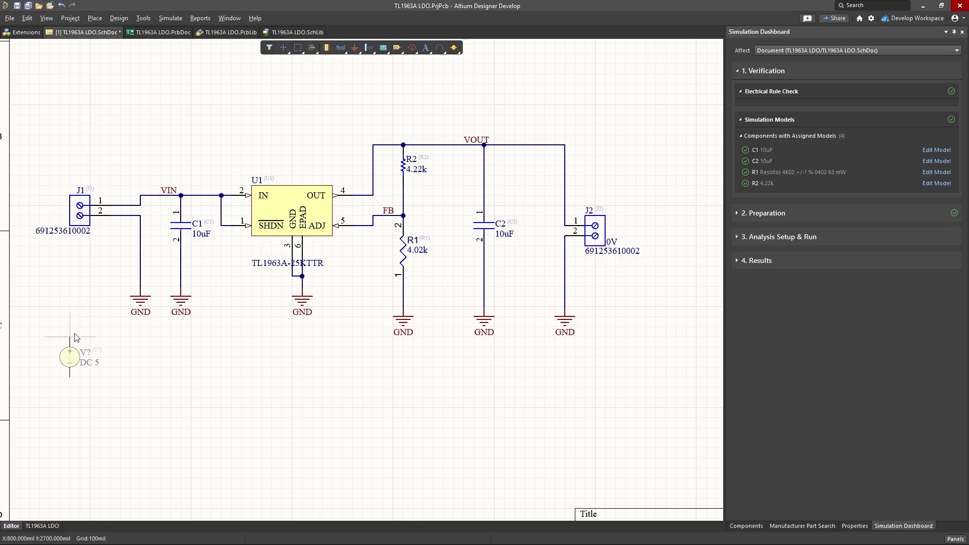
{"action": "left_click", "coordinate": [65, 347]}
{"action": "key", "text": "Escape"}
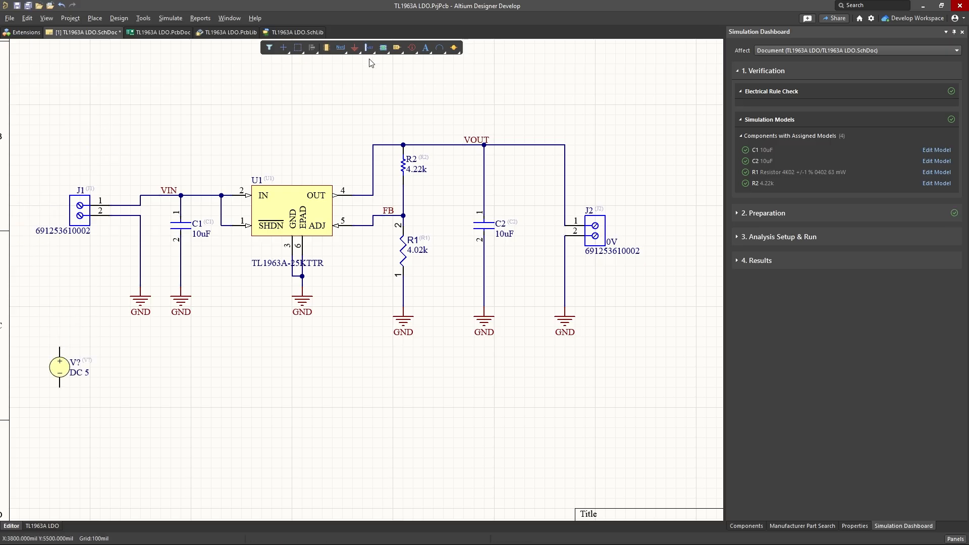
Step: Place a +5 power port directly above the DC voltage source
{"action": "left_click", "coordinate": [413, 52]}
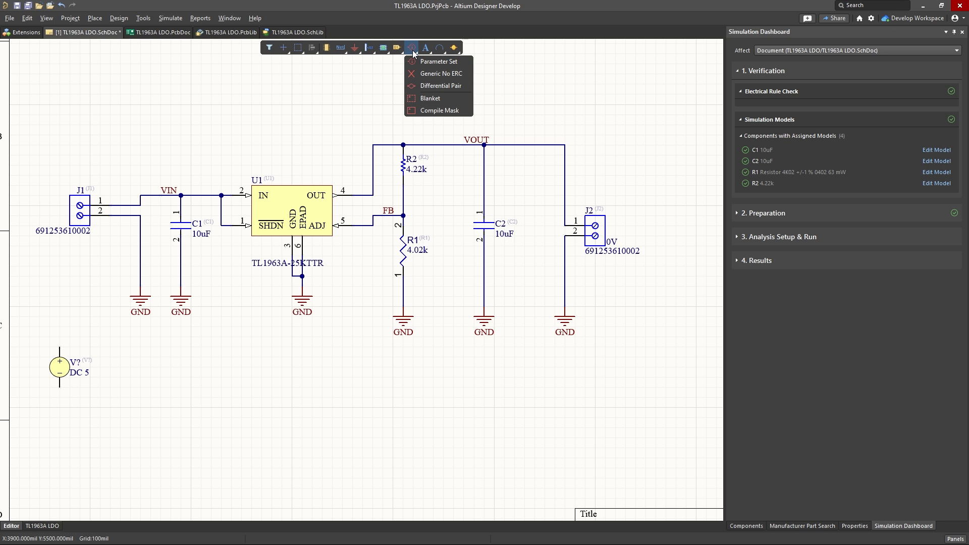
{"action": "left_click", "coordinate": [356, 50]}
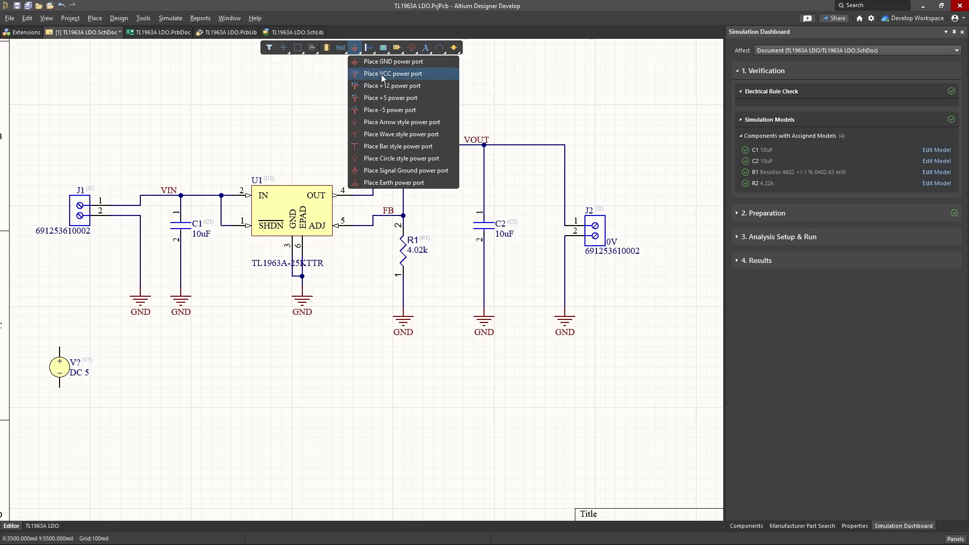
{"action": "left_click", "coordinate": [381, 98]}
{"action": "left_click", "coordinate": [59, 326]}
{"action": "right_click", "coordinate": [125, 366]}
{"action": "left_click", "coordinate": [125, 362]}
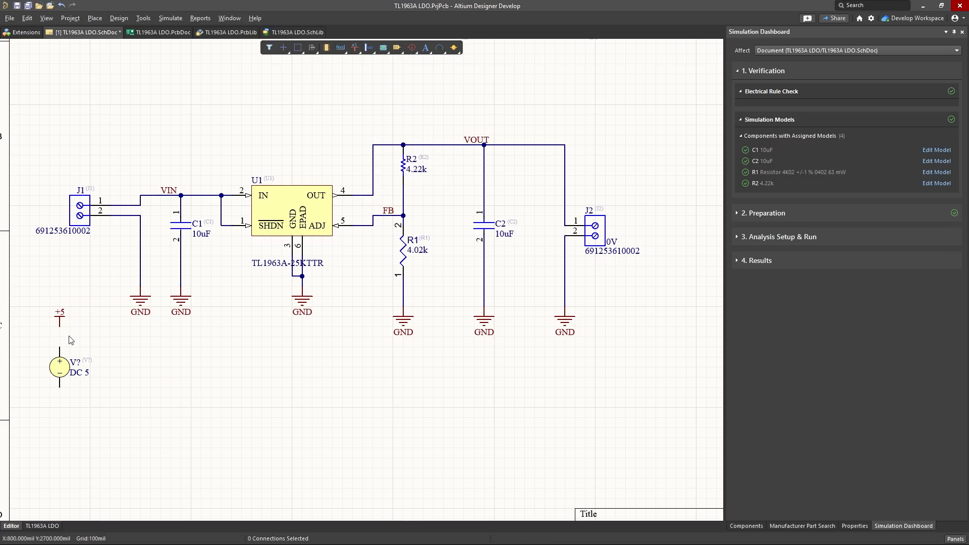
Step: Wire the +5 power port to the source's positive pin and draw a short wire down from its negative pin
{"action": "scroll", "coordinate": [47, 348], "scroll_direction": "up", "scroll_amount": 5, "text": "ctrl"}
{"action": "key", "text": "ctrl+w"}
{"action": "left_click", "coordinate": [68, 314]}
{"action": "left_click", "coordinate": [68, 347]}
{"action": "left_click", "coordinate": [68, 413]}
{"action": "left_click", "coordinate": [68, 444]}
{"action": "key", "text": "Escape"}
Step: Place a GND power port at the lower end of the voltage source's negative wire
{"action": "key", "text": "Escape"}
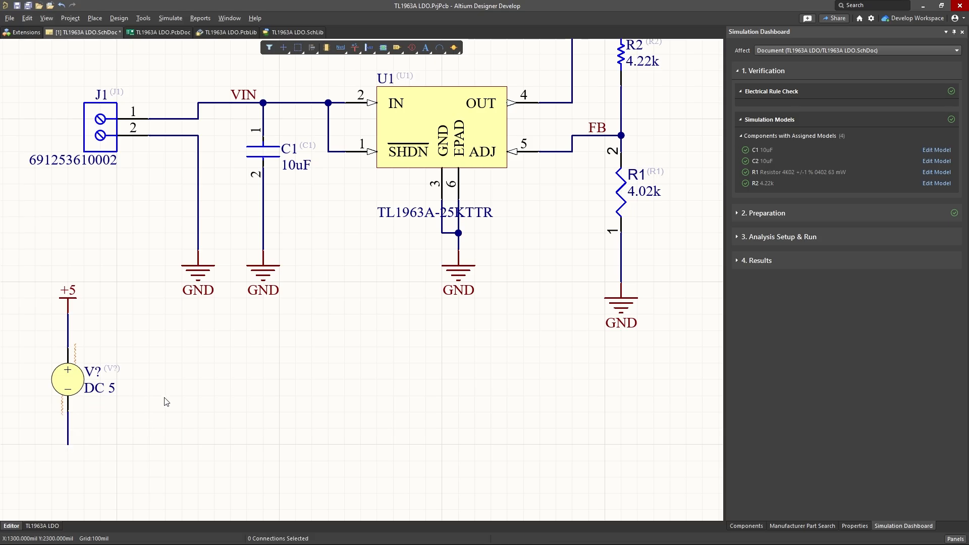
{"action": "key", "text": "p"}
{"action": "key", "text": "o"}
{"action": "left_click", "coordinate": [68, 444]}
{"action": "key", "text": "Escape"}
Step: Close the Manufacturer Part Search and Components panels, keeping the Properties and Simulation Dashboard panels open
{"action": "right_click_drag", "start_coordinate": [114, 280], "coordinate": [100, 261]}
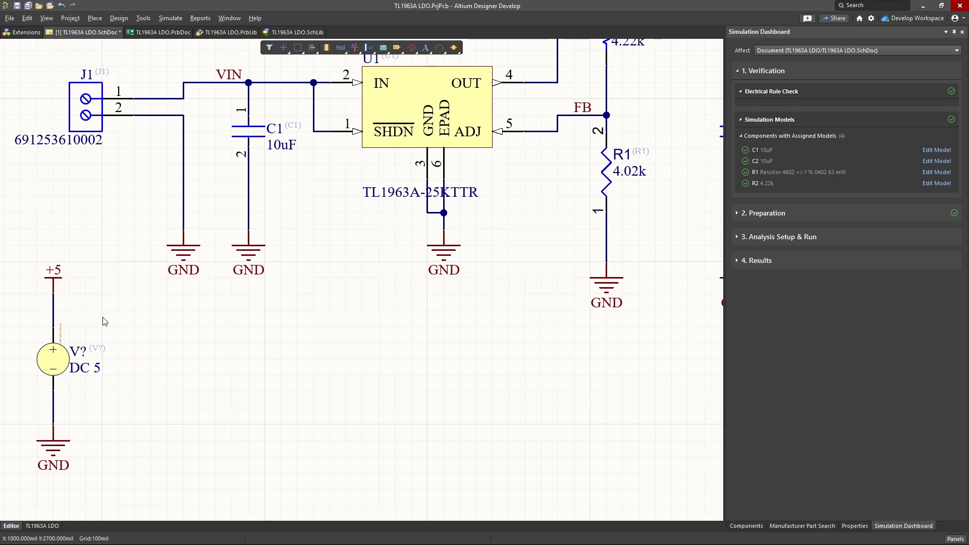
{"action": "double_click", "coordinate": [64, 361]}
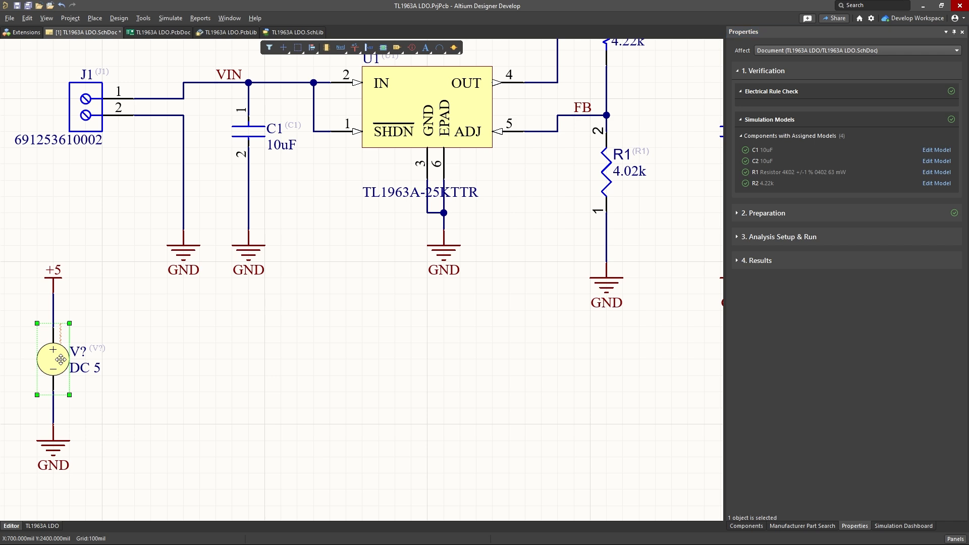
{"action": "left_click", "coordinate": [906, 526]}
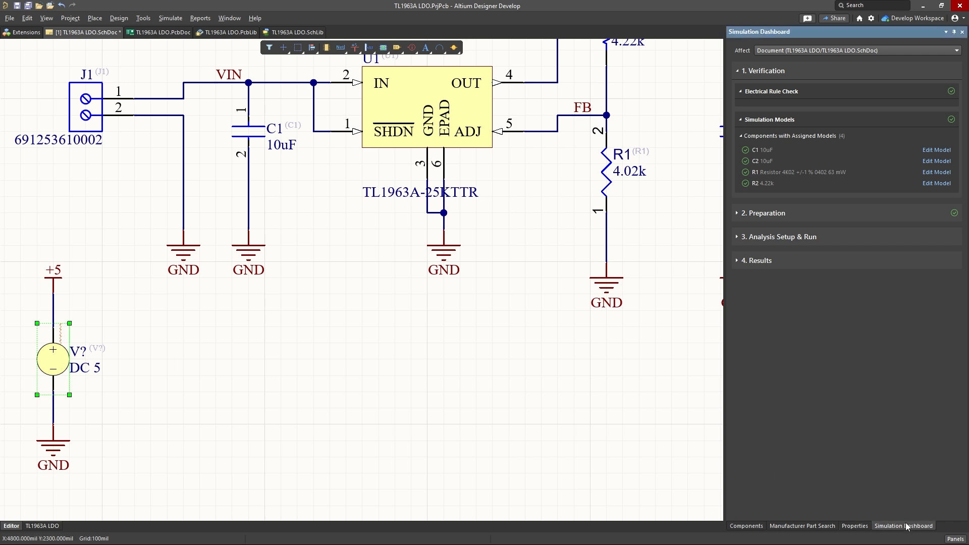
{"action": "left_click", "coordinate": [855, 526]}
{"action": "left_click", "coordinate": [821, 528]}
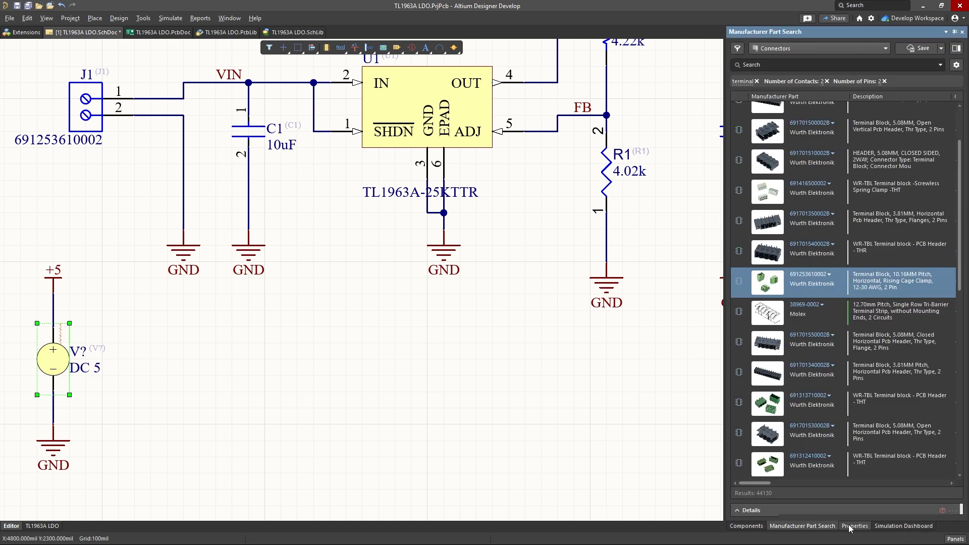
{"action": "right_click", "coordinate": [820, 527]}
{"action": "left_click", "coordinate": [826, 507]}
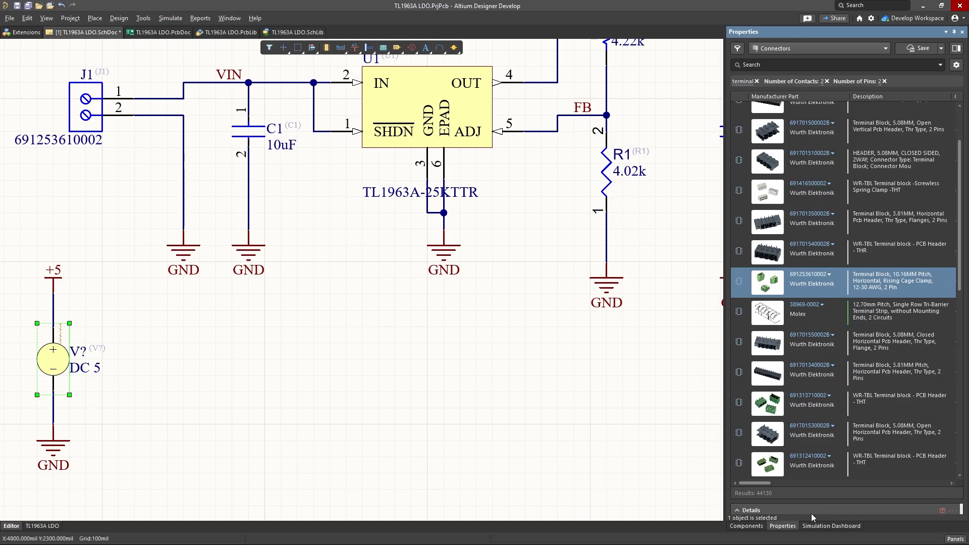
{"action": "right_click", "coordinate": [750, 525]}
{"action": "left_click", "coordinate": [772, 502]}
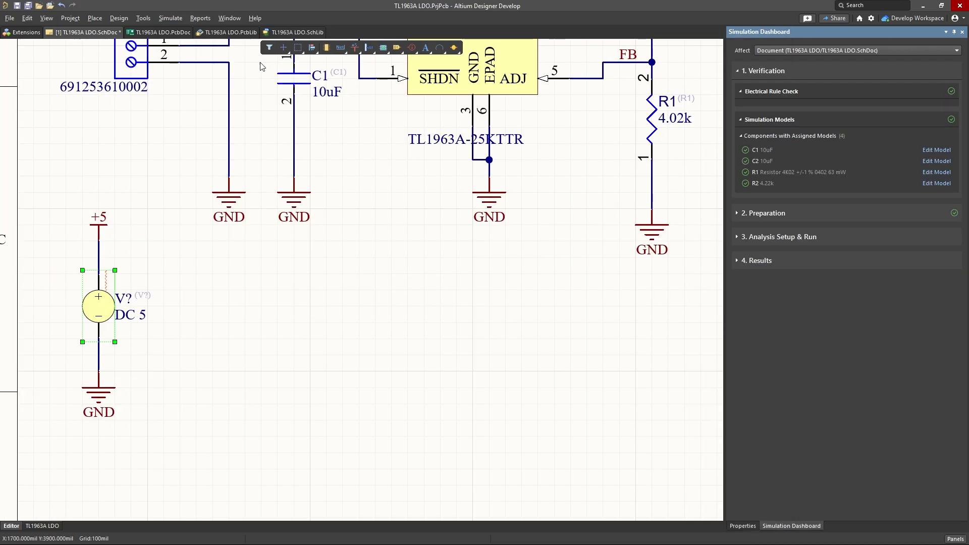
Step: Review the simulation sources under Preparation in the Simulation Dashboard and locate the DC source on the schematic
{"action": "left_click", "coordinate": [178, 20]}
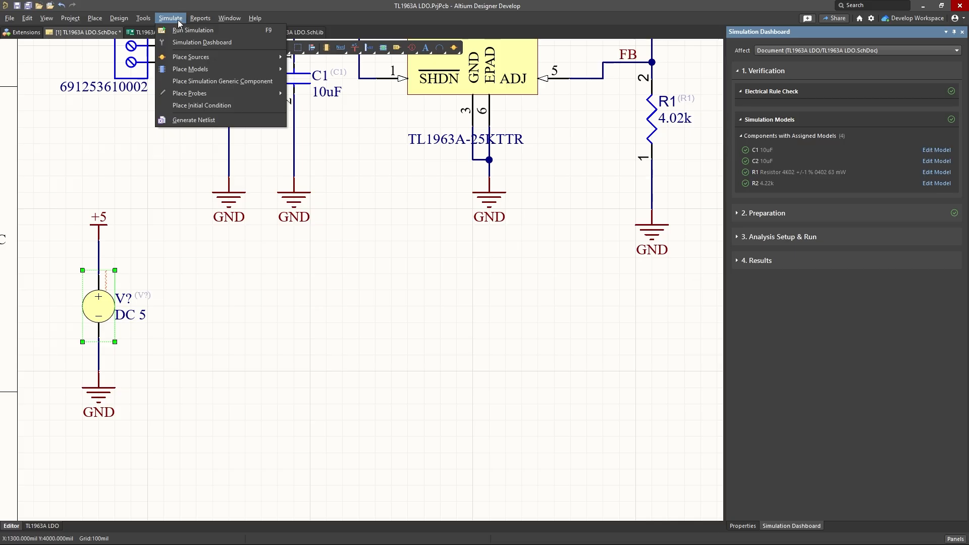
{"action": "left_click", "coordinate": [181, 20]}
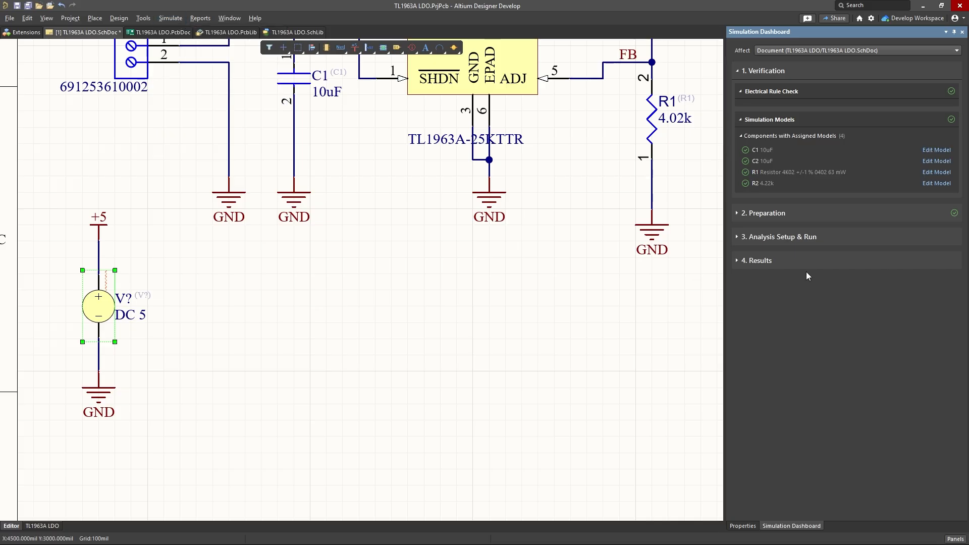
{"action": "left_click", "coordinate": [744, 215]}
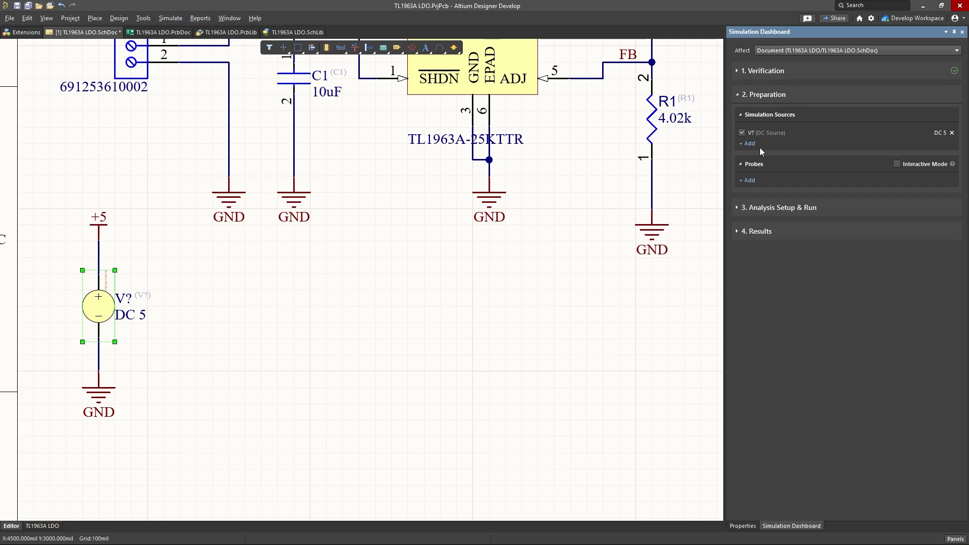
{"action": "left_click", "coordinate": [752, 99]}
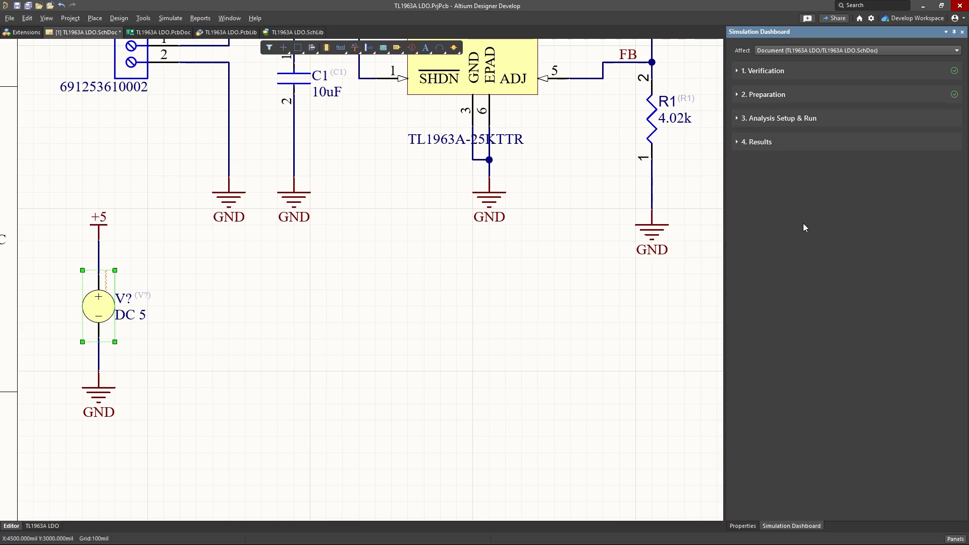
{"action": "left_click", "coordinate": [762, 94]}
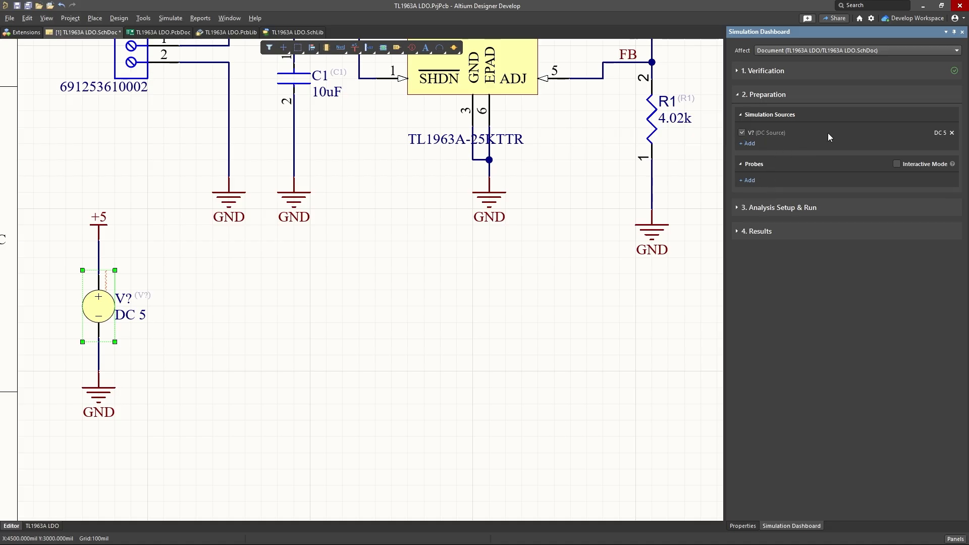
{"action": "left_click", "coordinate": [770, 134]}
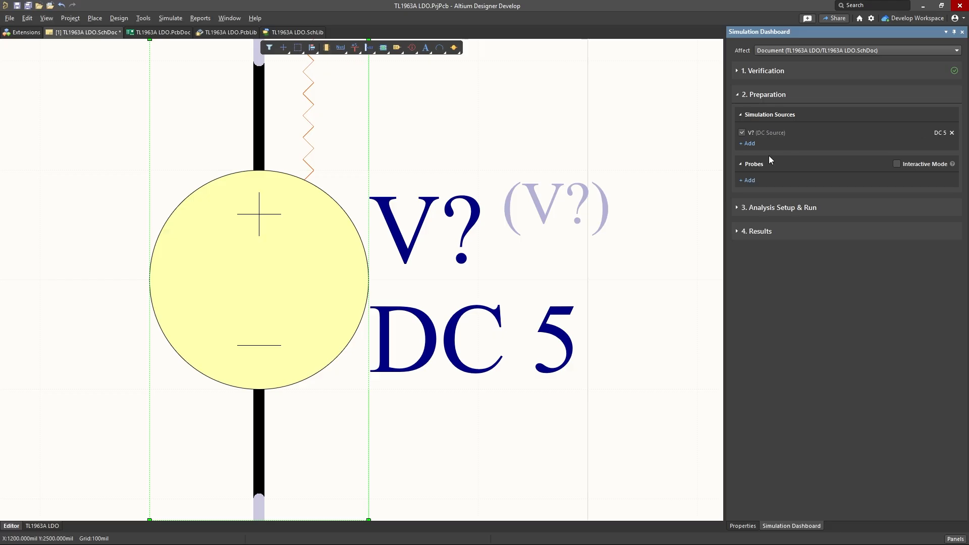
{"action": "left_click", "coordinate": [748, 144]}
{"action": "left_click", "coordinate": [818, 338]}
{"action": "scroll", "coordinate": [568, 251], "scroll_direction": "down", "scroll_amount": 4, "text": "ctrl"}
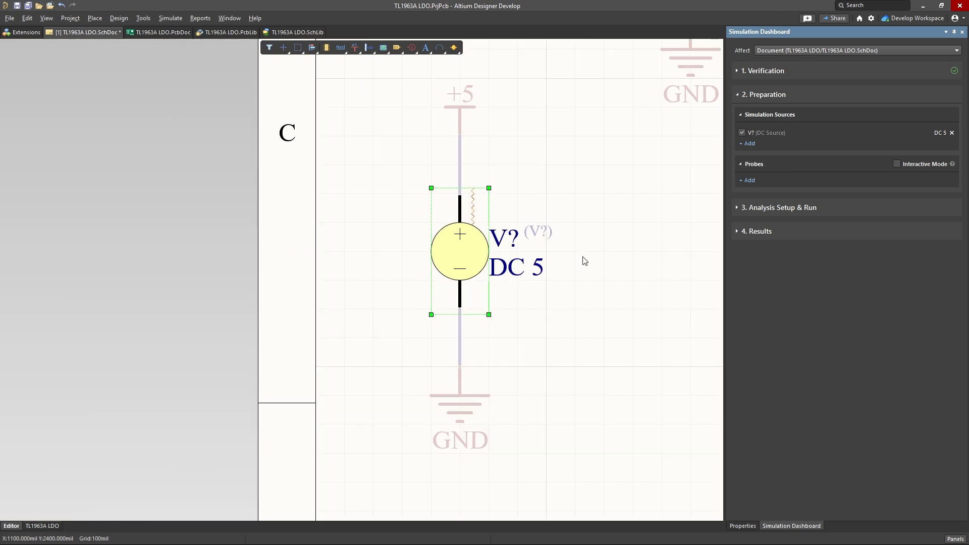
{"action": "right_click_drag", "start_coordinate": [607, 251], "coordinate": [488, 232]}
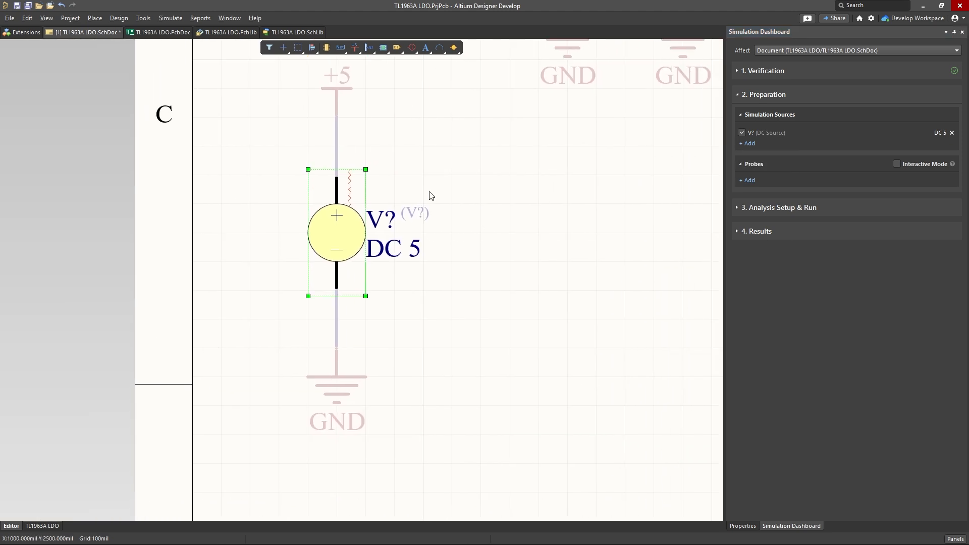
{"action": "left_click", "coordinate": [512, 178]}
Step: Copy resistor R1 and paste the duplicate beside output connector J2, on its outer side
{"action": "right_click_drag", "start_coordinate": [565, 215], "coordinate": [406, 256]}
{"action": "scroll", "coordinate": [406, 252], "scroll_direction": "down", "scroll_amount": 4, "text": "ctrl"}
{"action": "right_click_drag", "start_coordinate": [480, 254], "coordinate": [243, 308]}
{"action": "right_click_drag", "start_coordinate": [403, 295], "coordinate": [381, 296]}
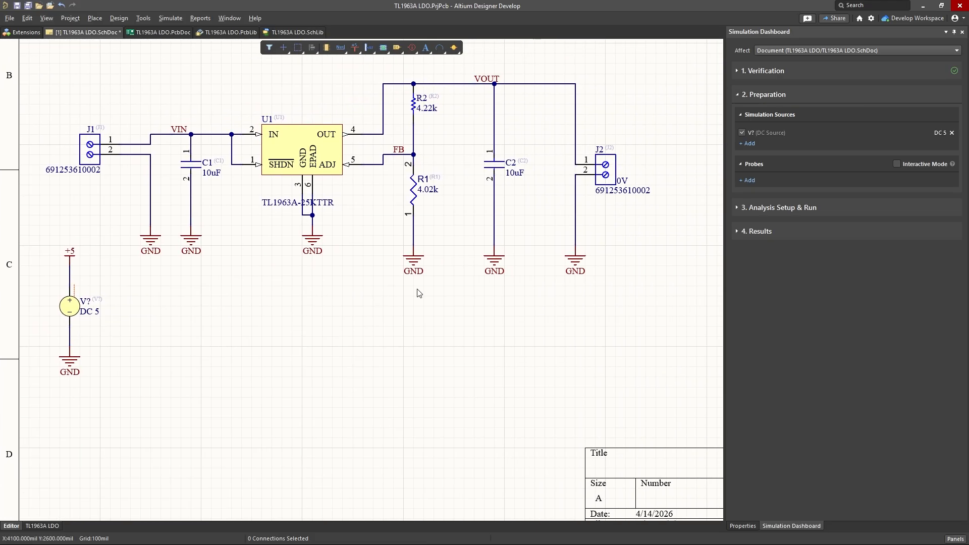
{"action": "left_click", "coordinate": [777, 468]}
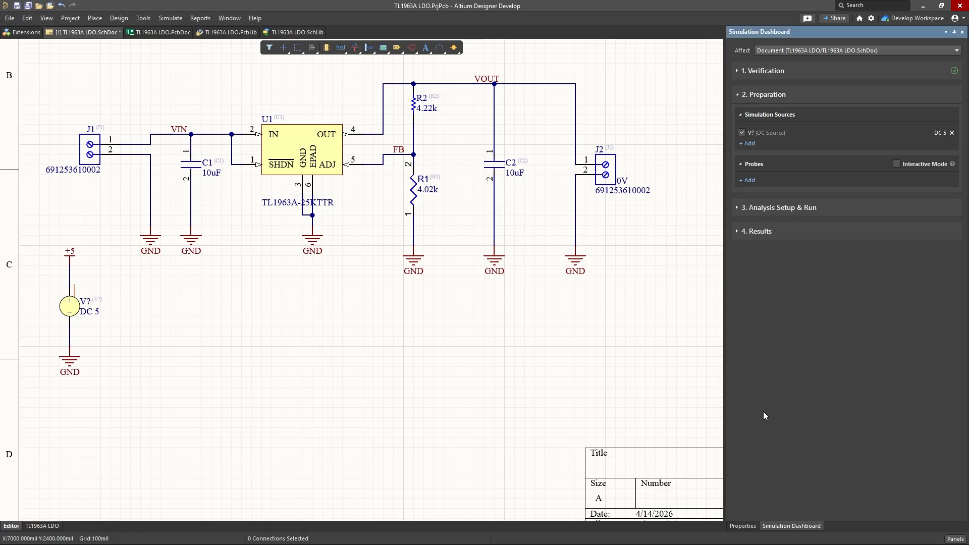
{"action": "left_click", "coordinate": [421, 195]}
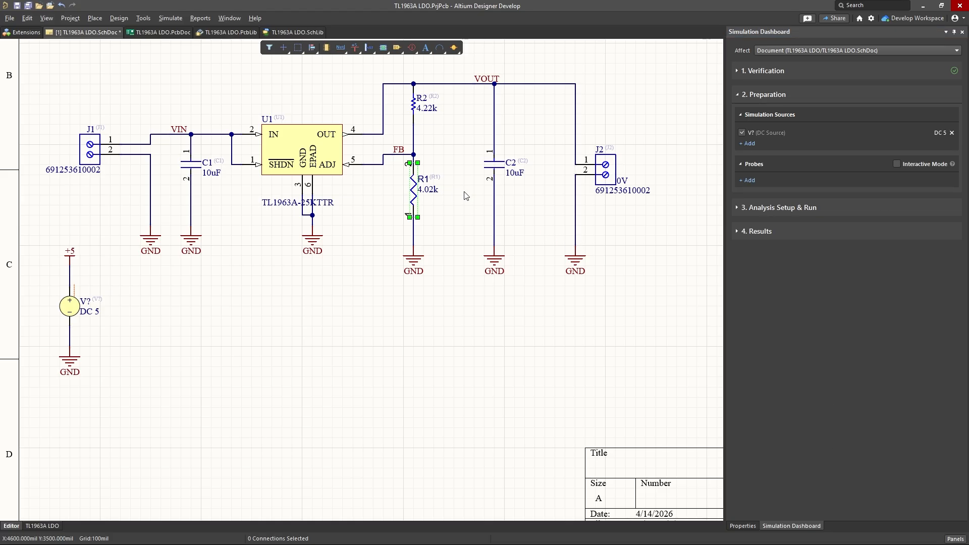
{"action": "left_click", "coordinate": [460, 264]}
{"action": "key", "text": "ctrl+v"}
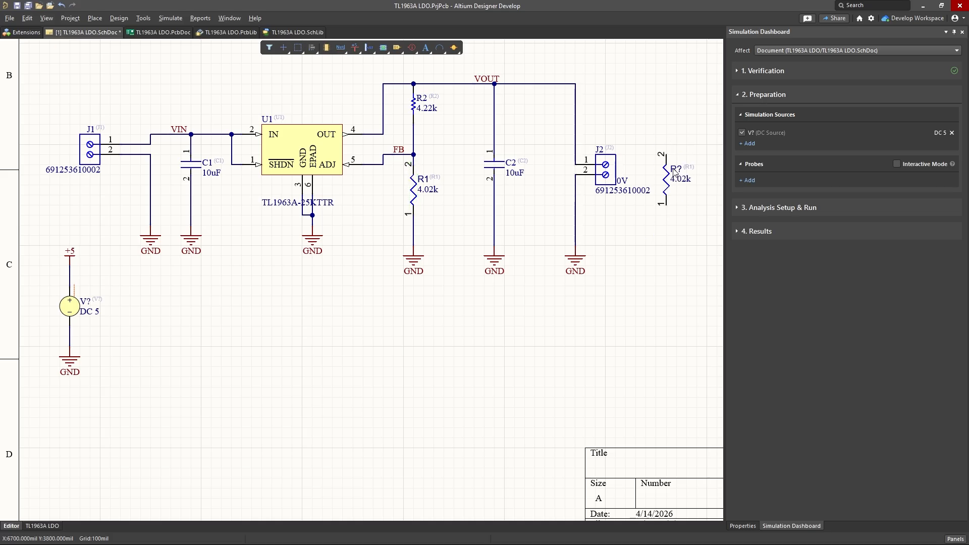
Step: Set the value of the pasted resistor beside J2 to 1.6
{"action": "double_click", "coordinate": [681, 180]}
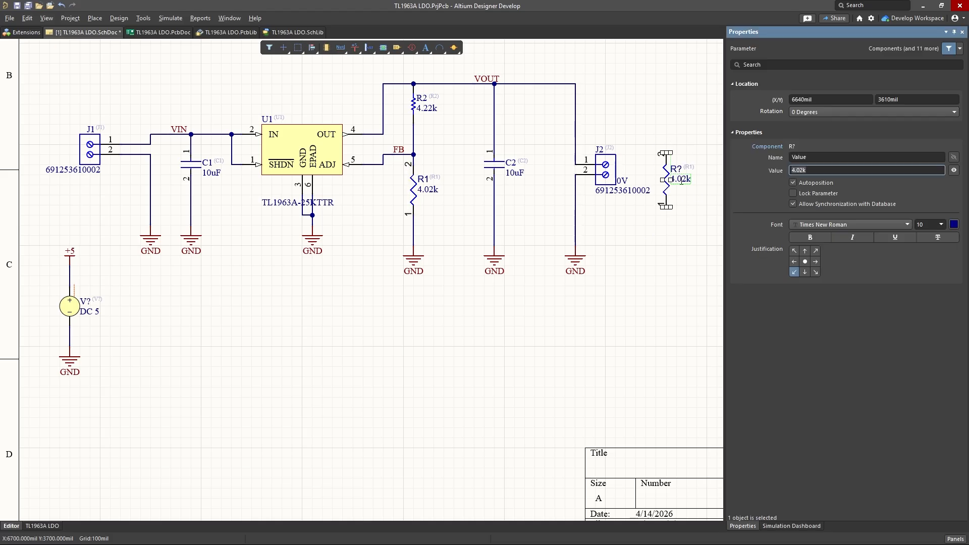
{"action": "left_click", "coordinate": [812, 171]}
{"action": "key", "text": "BackSpace"}
{"action": "key", "text": "BackSpace"}
{"action": "key", "text": "BackSpace"}
{"action": "key", "text": "BackSpace"}
{"action": "key", "text": "BackSpace"}
{"action": "key", "text": "Return"}
Step: Wire pin 2 of the load resistor to the corner of the VOUT net above connector J2
{"action": "right_click_drag", "start_coordinate": [664, 115], "coordinate": [588, 105]}
{"action": "left_click", "coordinate": [581, 114]}
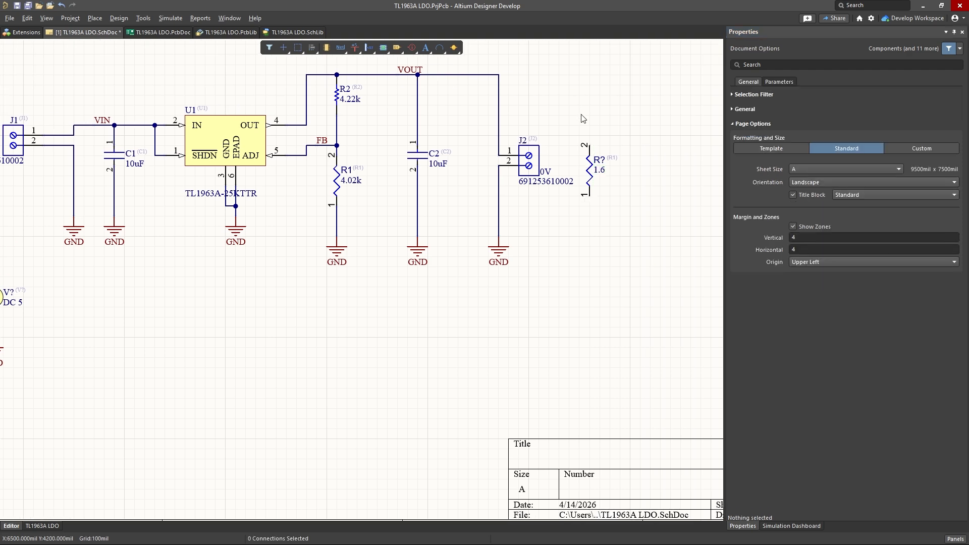
{"action": "key", "text": "ctrl+w"}
{"action": "left_click", "coordinate": [589, 145]}
{"action": "left_click", "coordinate": [499, 74]}
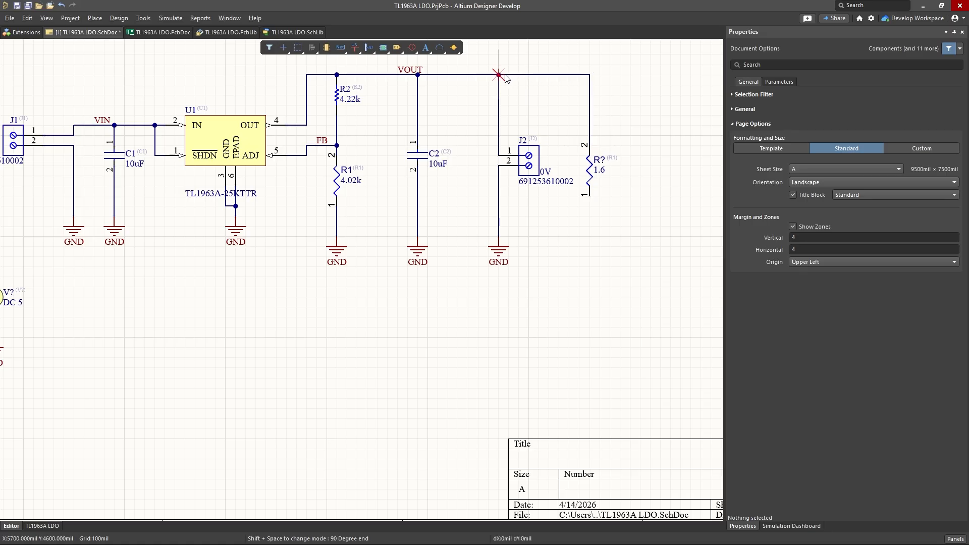
{"action": "key", "text": "Escape"}
Step: Wire pin 1 of the load resistor to the ground wire of connector J2
{"action": "key", "text": "ctrl+w"}
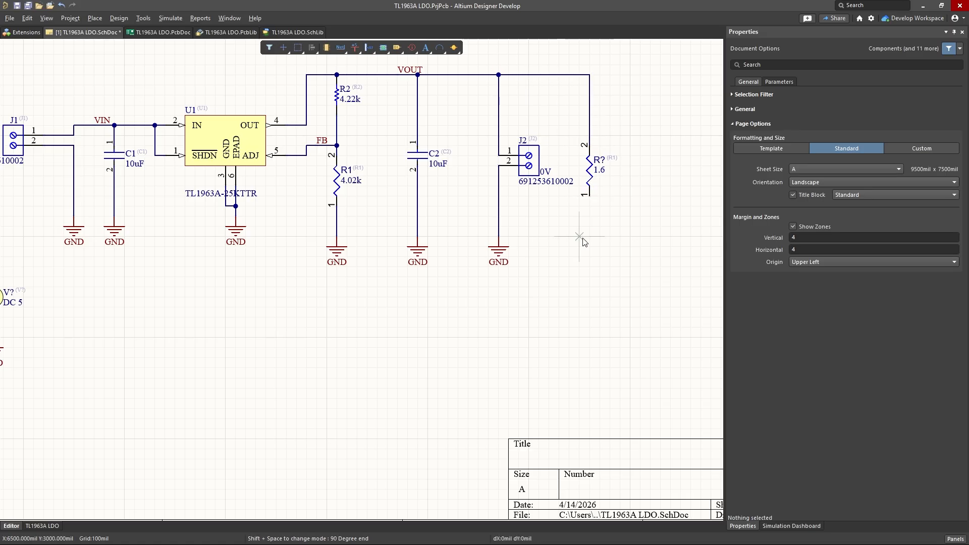
{"action": "left_click", "coordinate": [589, 195]}
{"action": "left_click", "coordinate": [499, 226]}
{"action": "key", "text": "Escape"}
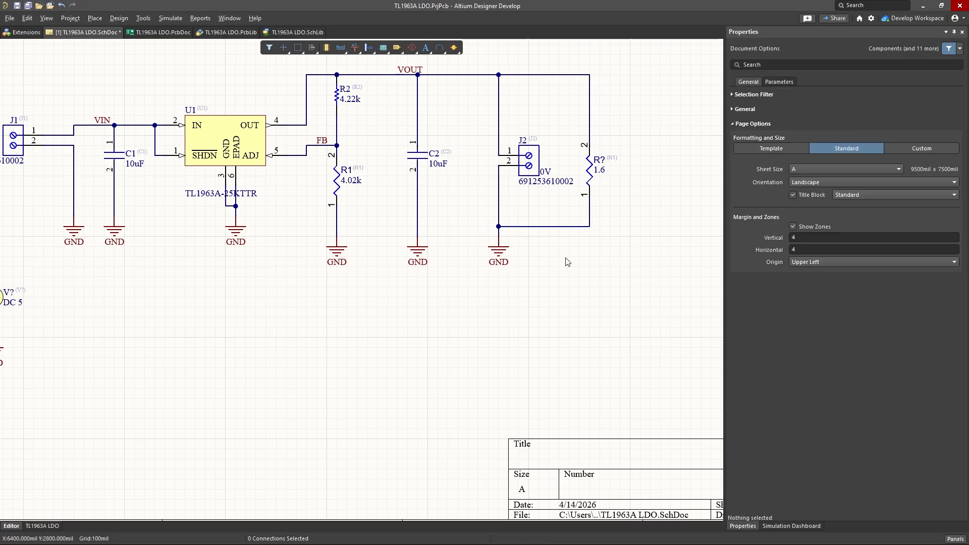
Step: Annotate the schematic's unassigned designators quietly, accept the changes, and save all documents
{"action": "right_click_drag", "start_coordinate": [275, 392], "coordinate": [328, 332]}
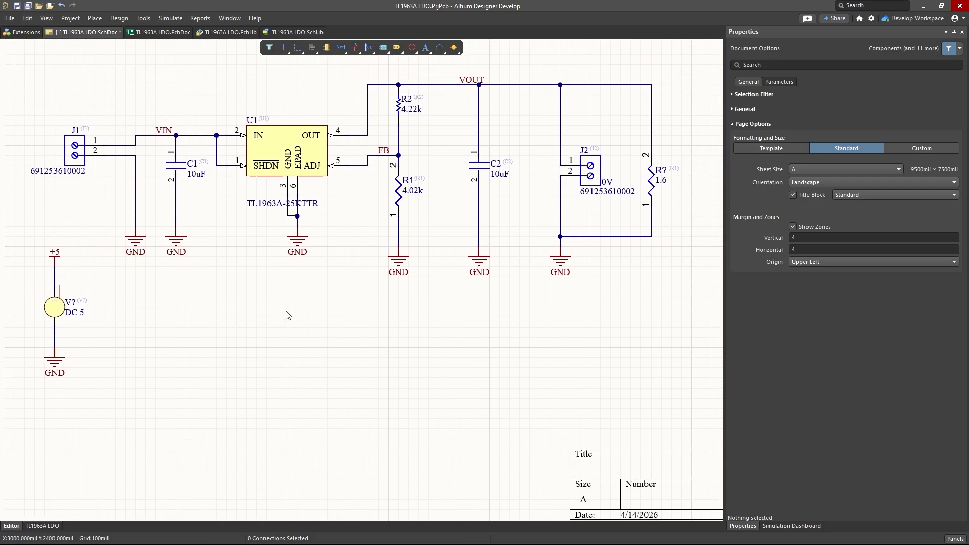
{"action": "left_click", "coordinate": [143, 19]}
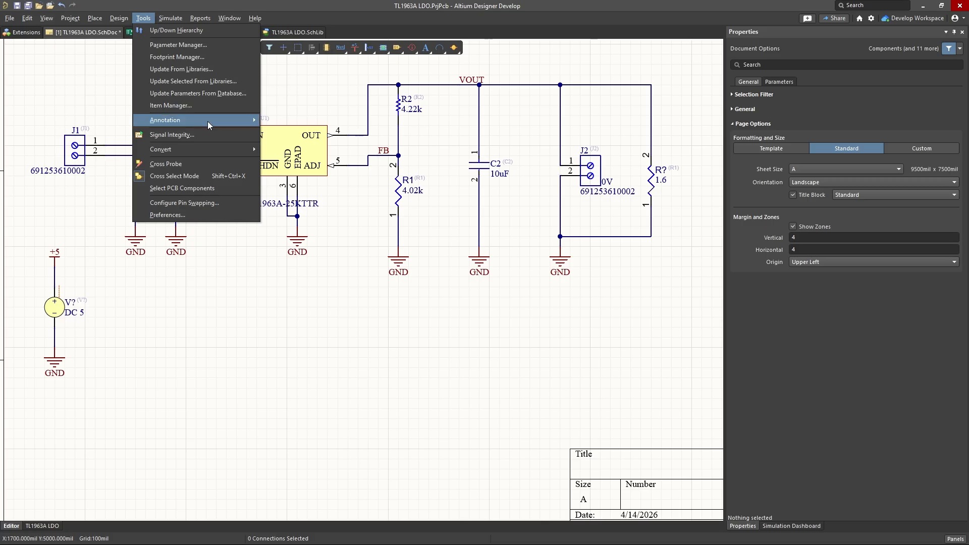
{"action": "mouse_move", "coordinate": [245, 122]}
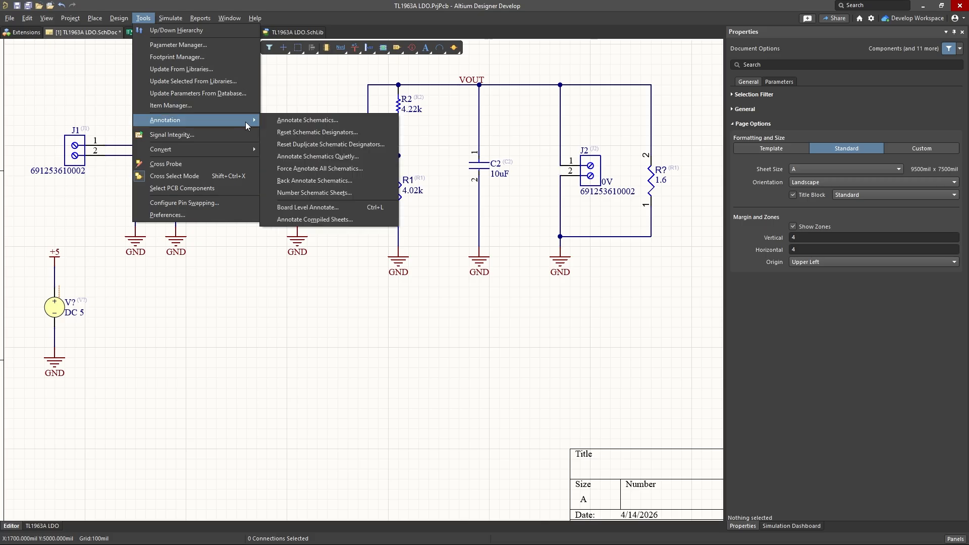
{"action": "left_click", "coordinate": [317, 158]}
{"action": "left_click", "coordinate": [503, 300]}
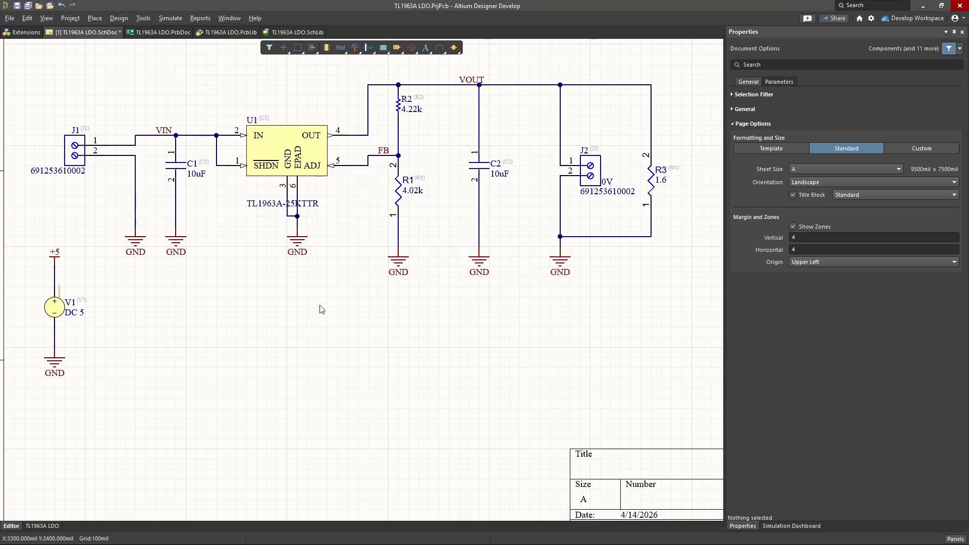
{"action": "left_click", "coordinate": [27, 7]}
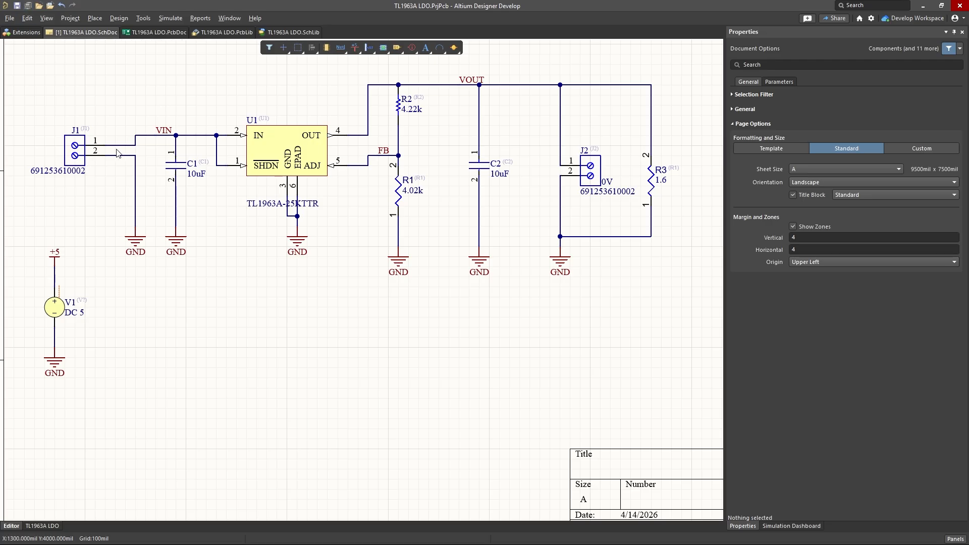
Step: Check the simulation model assigned to R3 under Verification in the Simulation Dashboard
{"action": "left_click", "coordinate": [170, 18]}
{"action": "left_click", "coordinate": [191, 43]}
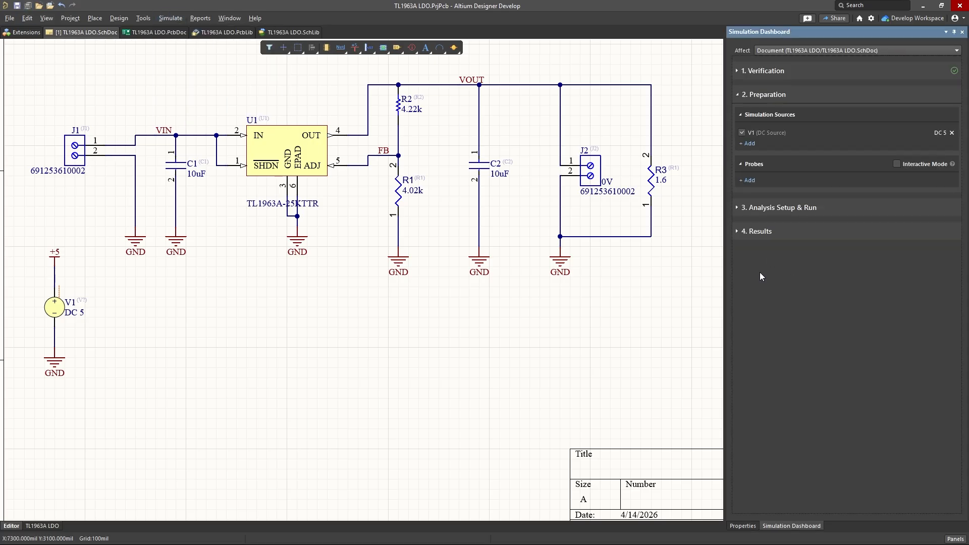
{"action": "left_click", "coordinate": [767, 95]}
{"action": "left_click", "coordinate": [768, 95]}
{"action": "left_click", "coordinate": [768, 72]}
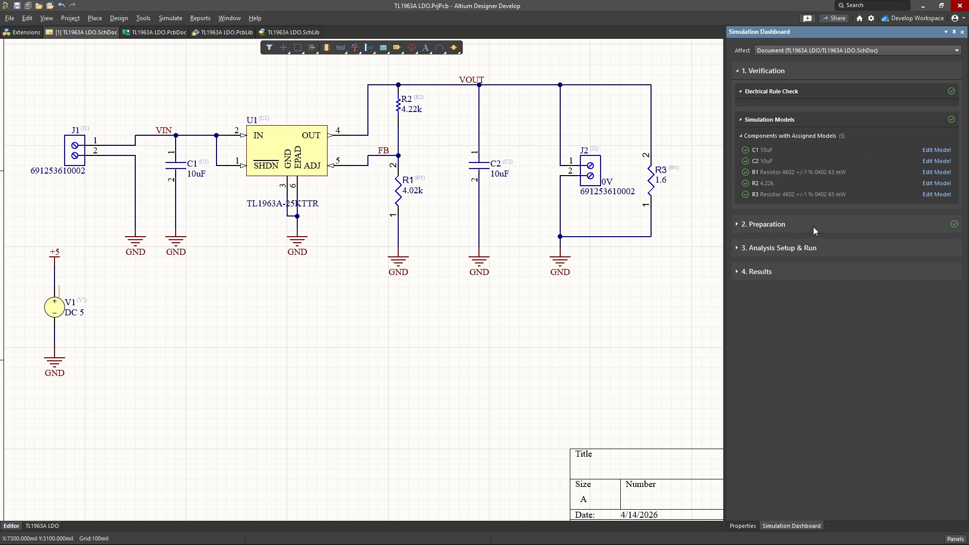
{"action": "left_click", "coordinate": [892, 200]}
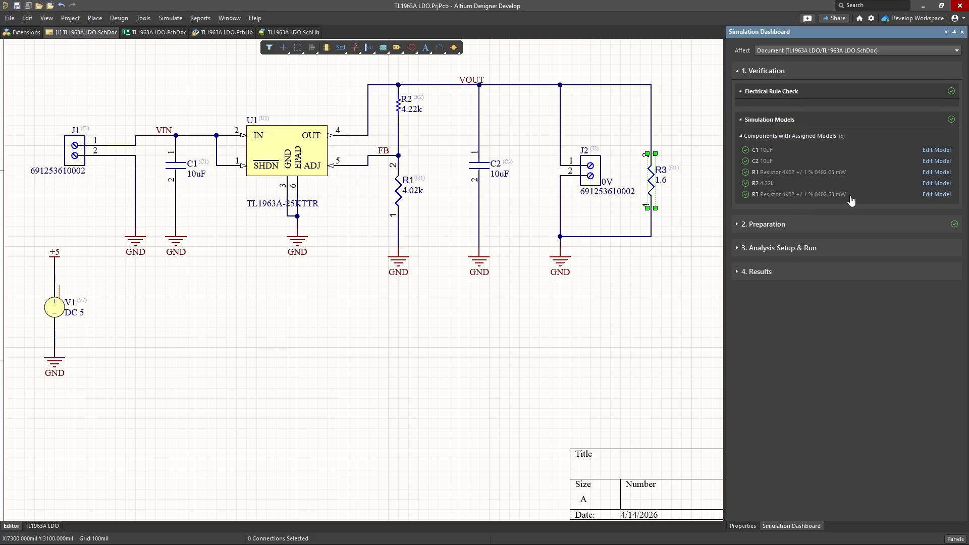
{"action": "double_click", "coordinate": [892, 198]}
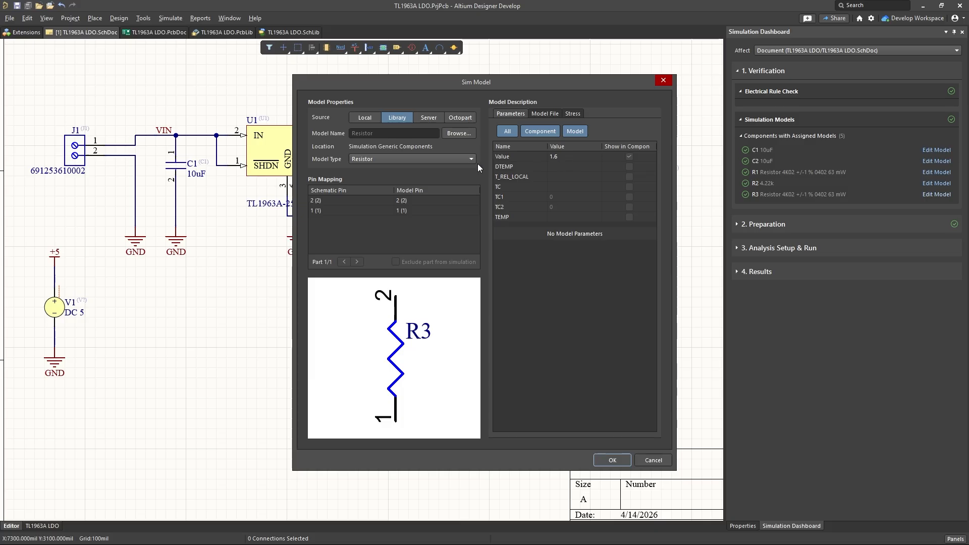
{"action": "left_click", "coordinate": [614, 464]}
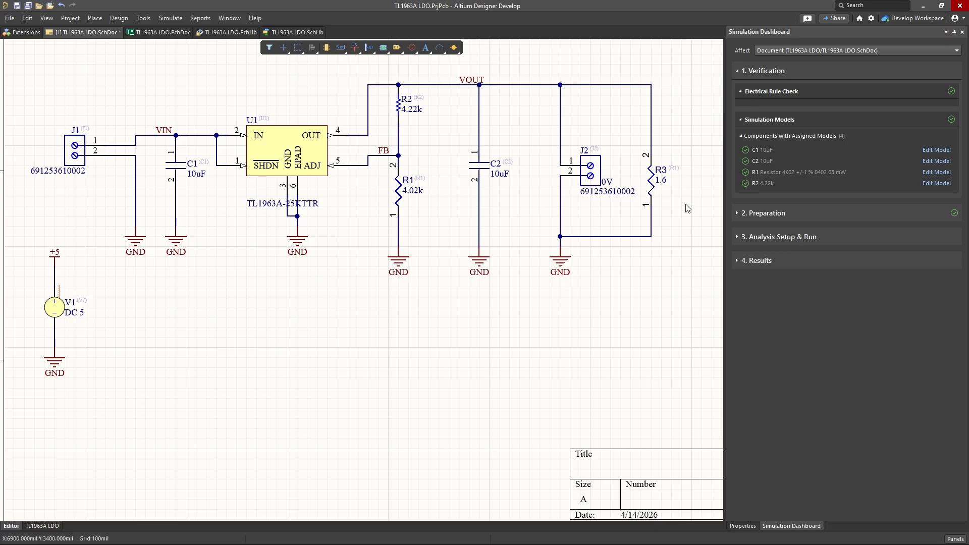
Step: Delete load resistor R3 from the schematic, leaving its wires in place
{"action": "left_click", "coordinate": [654, 185]}
{"action": "key", "text": "Delete"}
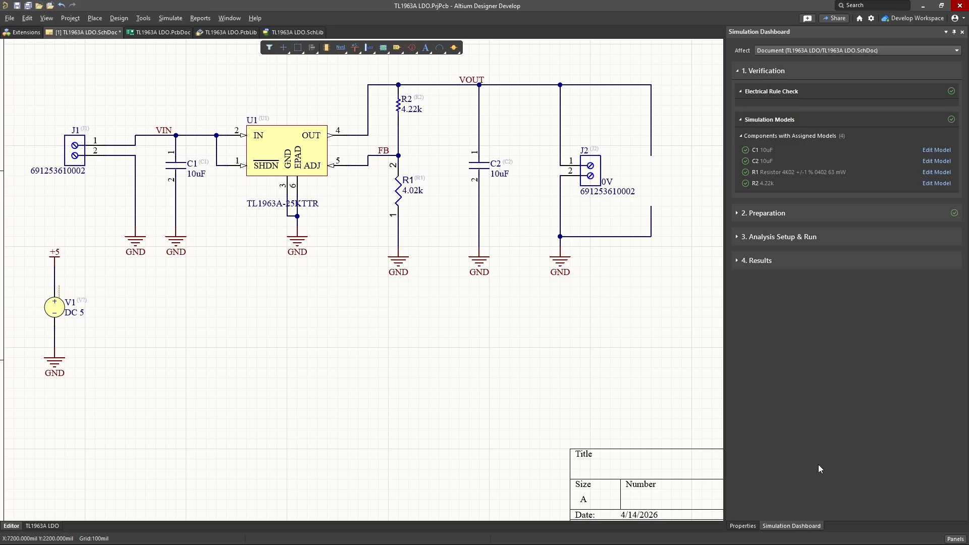
Step: Place a generic resistor from the full component library vertically between the open VOUT and ground wire ends beside J2
{"action": "left_click", "coordinate": [956, 539]}
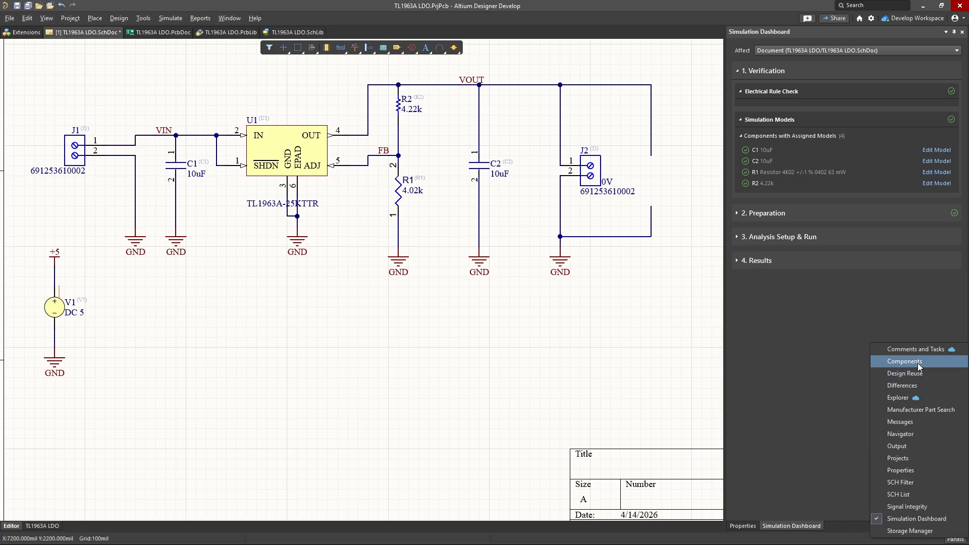
{"action": "left_click", "coordinate": [917, 362]}
{"action": "left_click", "coordinate": [797, 51]}
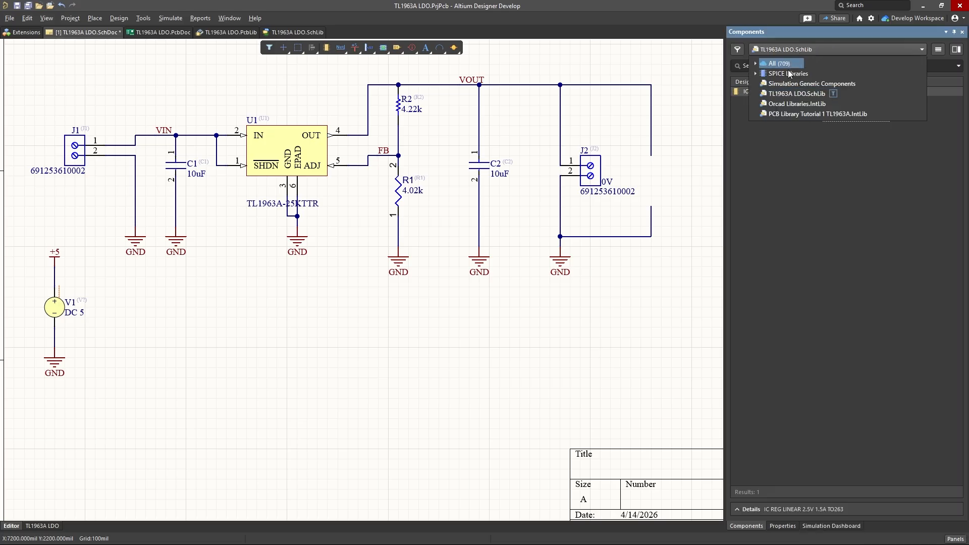
{"action": "left_click", "coordinate": [792, 62]}
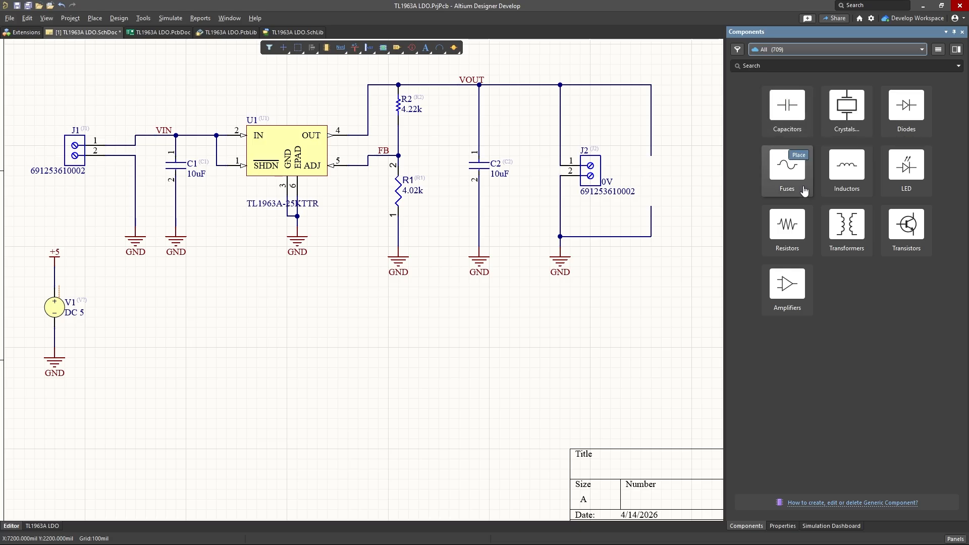
{"action": "left_click", "coordinate": [798, 217]}
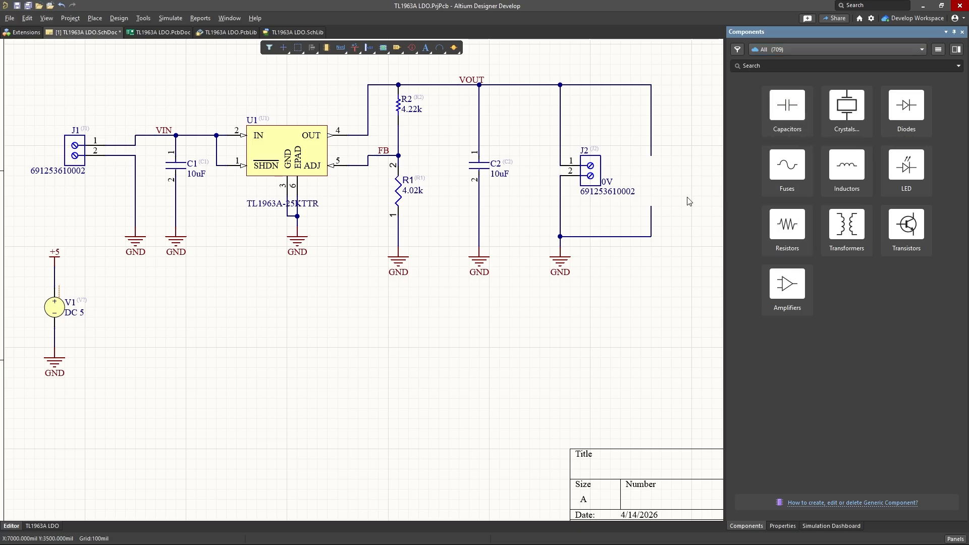
{"action": "key", "text": "space"}
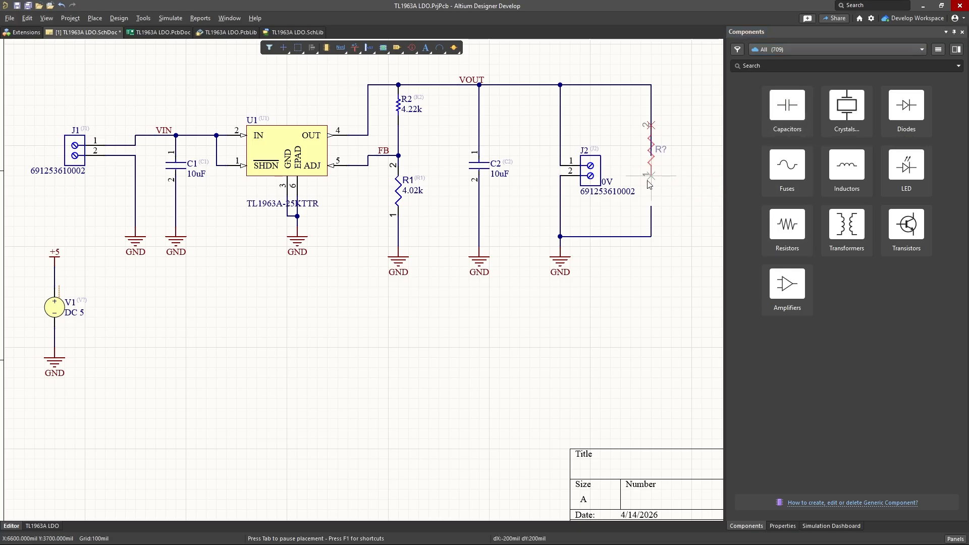
{"action": "left_click", "coordinate": [651, 206]}
{"action": "key", "text": "Escape"}
Step: Set the Value parameter of the new load resistor to 1.6ohm
{"action": "left_click", "coordinate": [652, 181]}
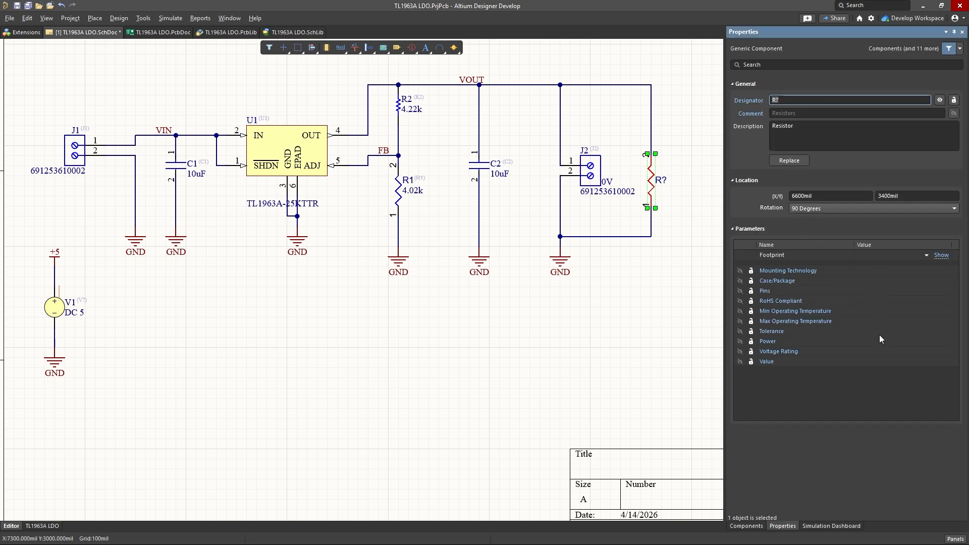
{"action": "left_click", "coordinate": [887, 362]}
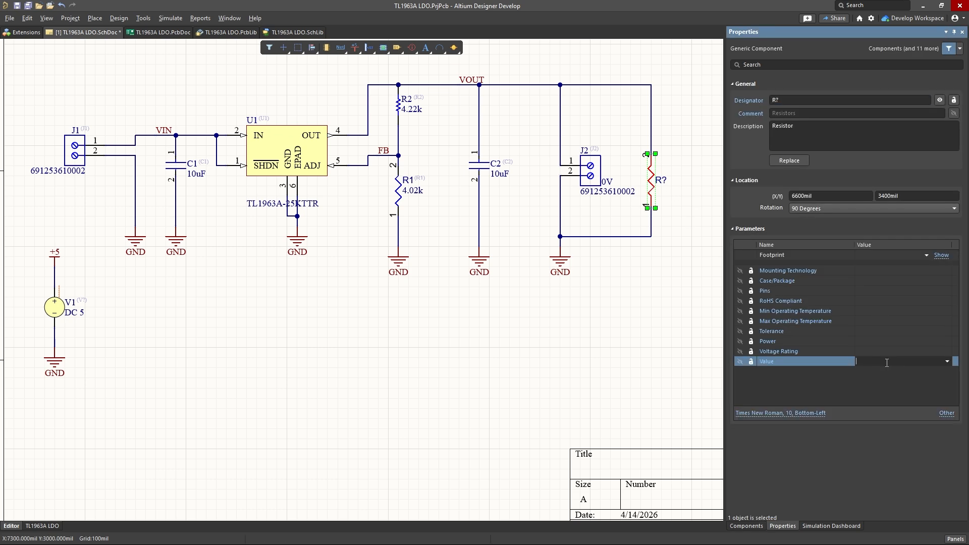
{"action": "type", "text": "1.6kohm"}
{"action": "key", "text": "Return"}
{"action": "left_click", "coordinate": [891, 362]}
{"action": "key", "text": "Left"}
{"action": "key", "text": "Left"}
{"action": "key", "text": "Left"}
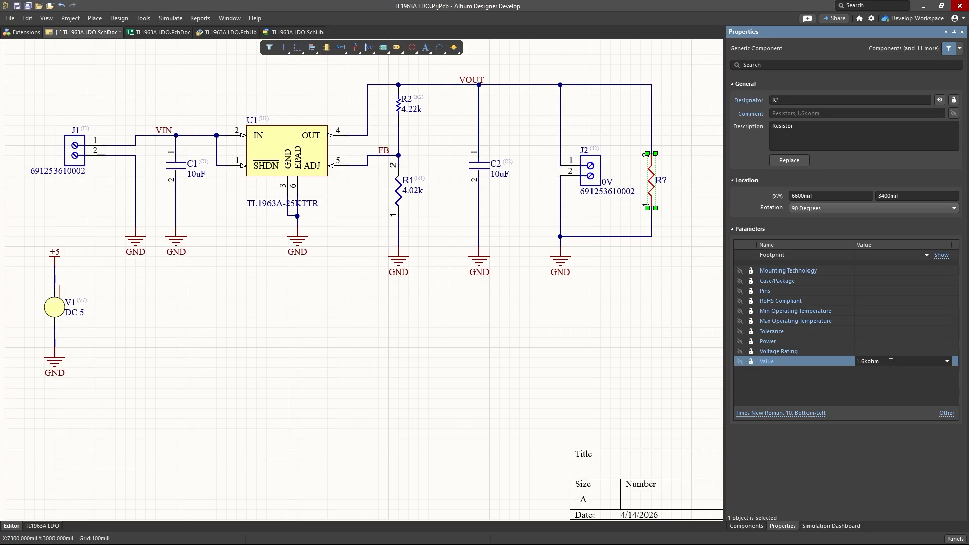
{"action": "key", "text": "BackSpace"}
{"action": "left_click", "coordinate": [621, 276]}
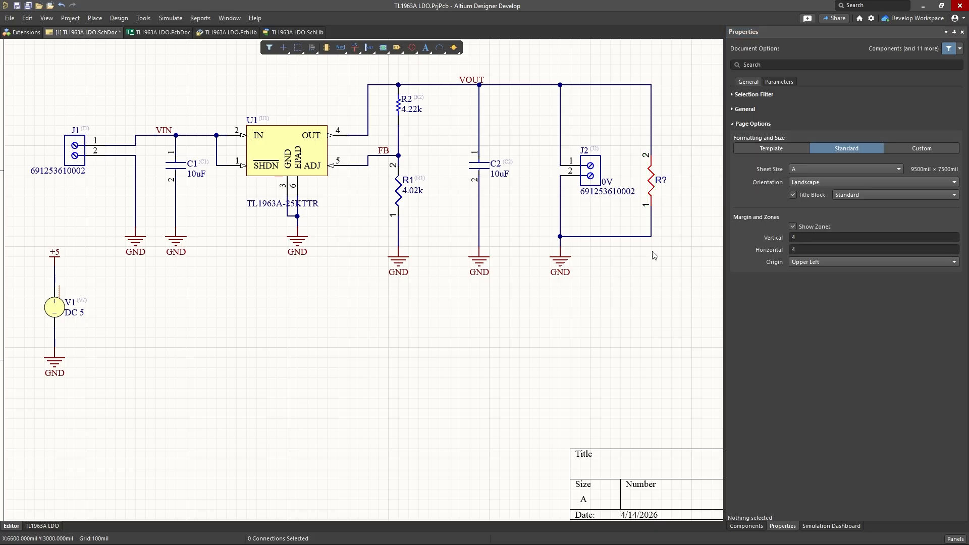
Step: Annotate the unassigned resistor designator quietly, accept the change, and save the schematic
{"action": "key", "text": "t"}
{"action": "key", "text": "a"}
{"action": "key", "text": "u"}
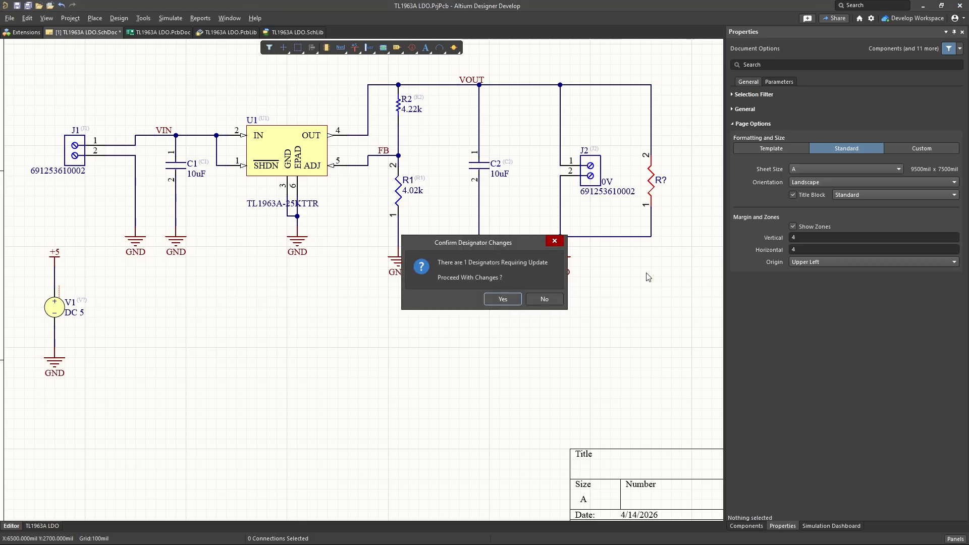
{"action": "left_click", "coordinate": [498, 302]}
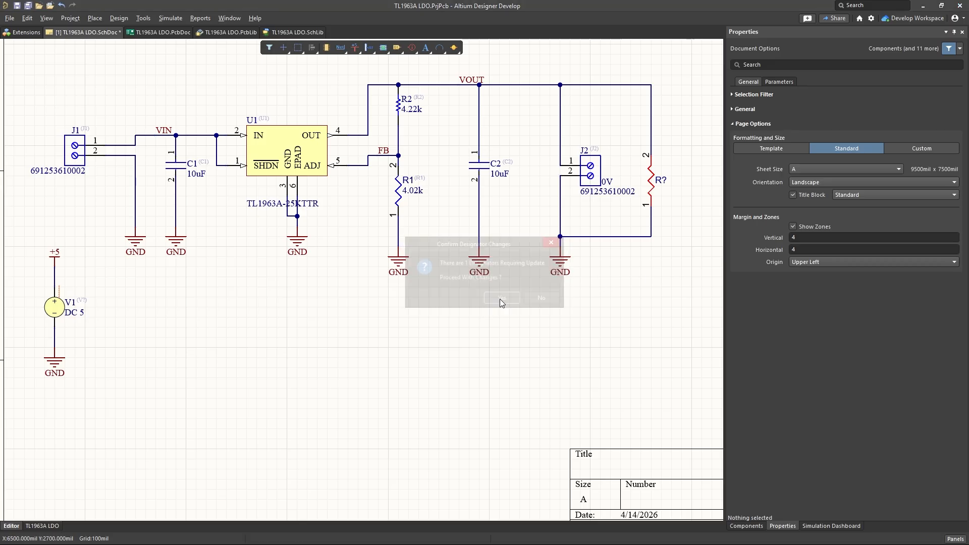
{"action": "key", "text": "ctrl+s"}
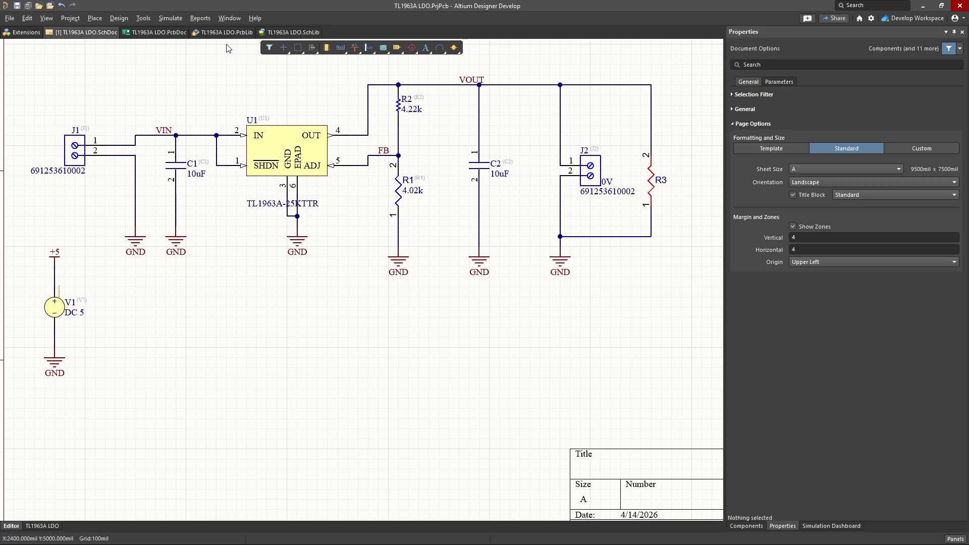
Step: Assign a simulation model of type Resistor to R3 from the Simulation Dashboard's list of components without models
{"action": "left_click", "coordinate": [174, 17]}
{"action": "left_click", "coordinate": [199, 50]}
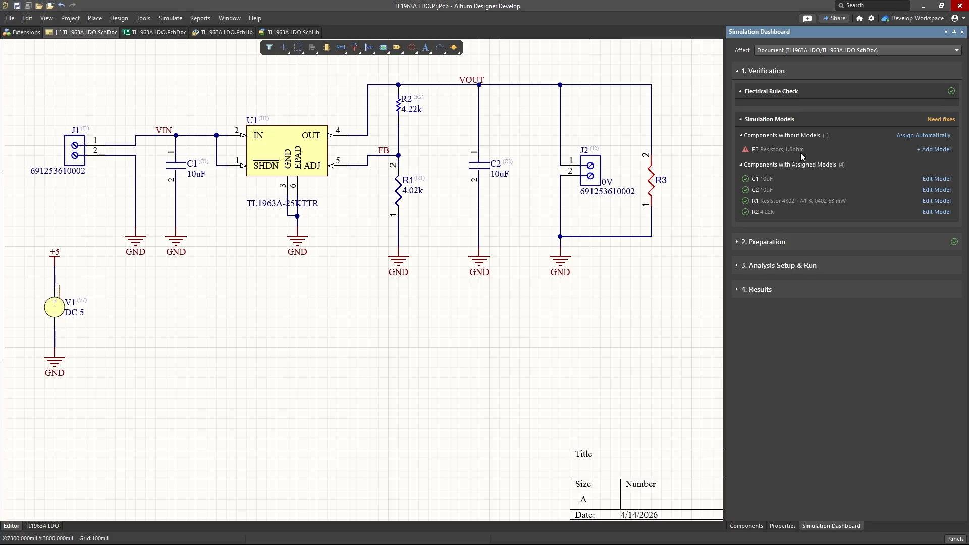
{"action": "left_click", "coordinate": [935, 150]}
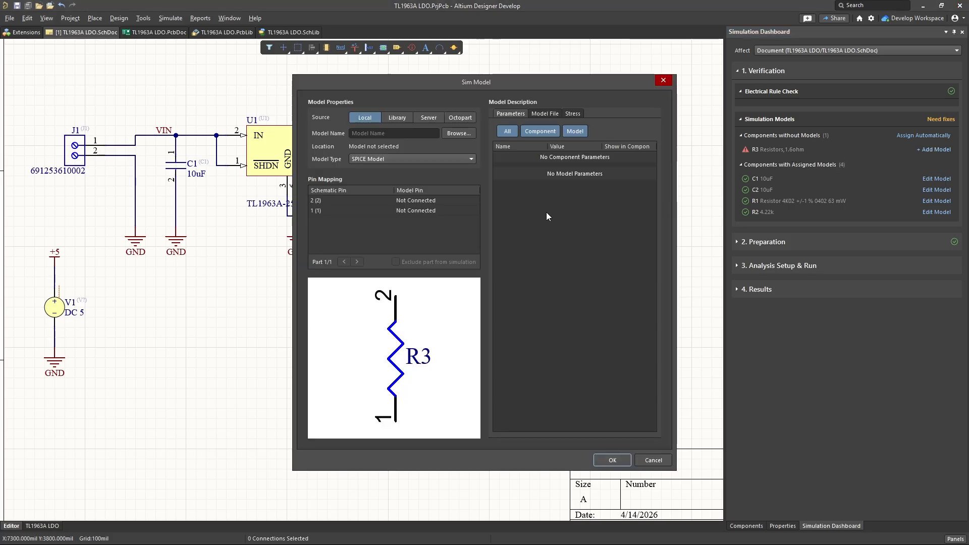
{"action": "left_click", "coordinate": [414, 156]}
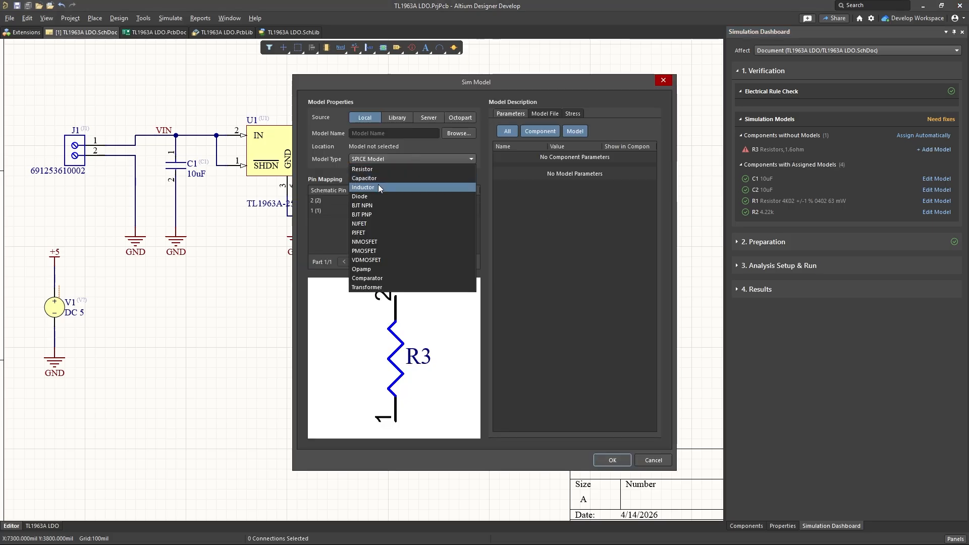
{"action": "left_click", "coordinate": [380, 169]}
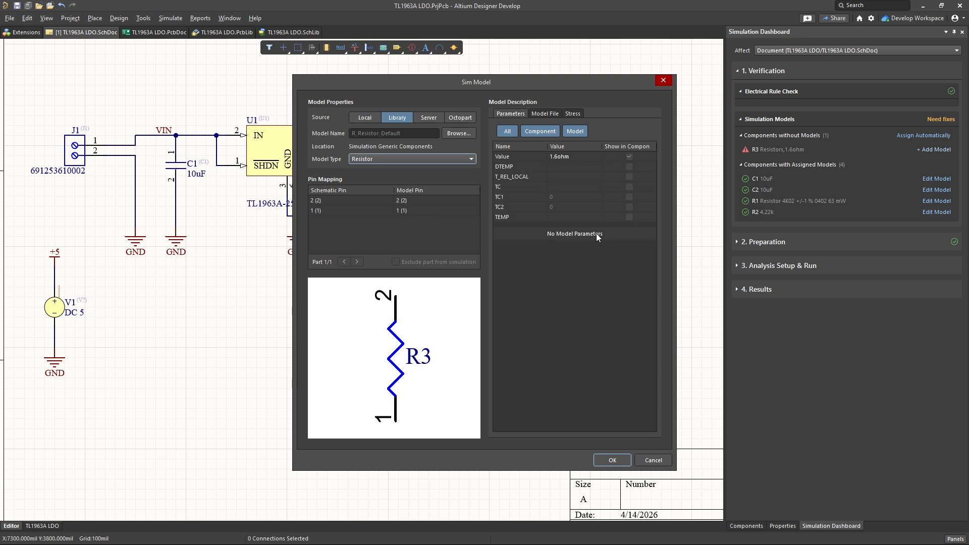
{"action": "left_click", "coordinate": [612, 460]}
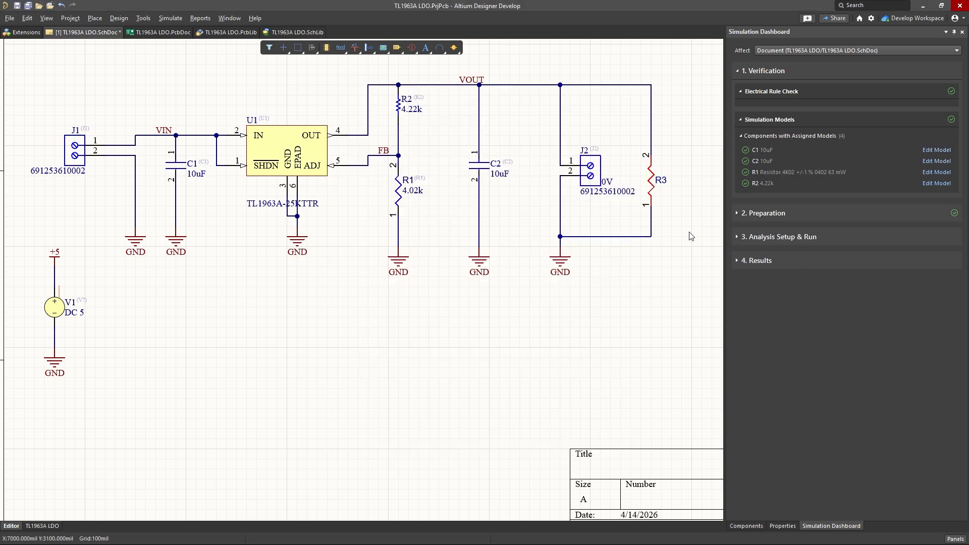
{"action": "left_click", "coordinate": [853, 340]}
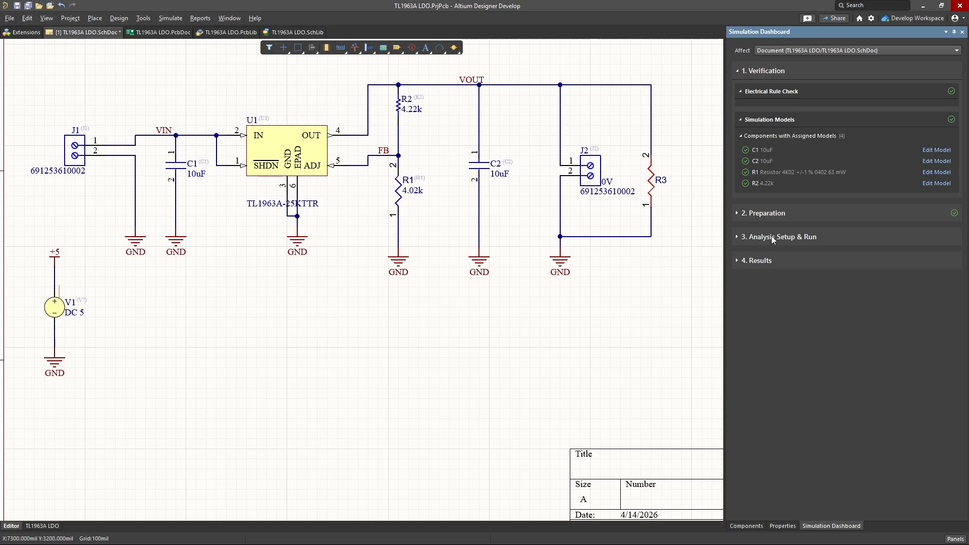
Step: Add voltage probes on the VIN wire beside J1 and on the VOUT wire near R3
{"action": "left_click", "coordinate": [769, 216]}
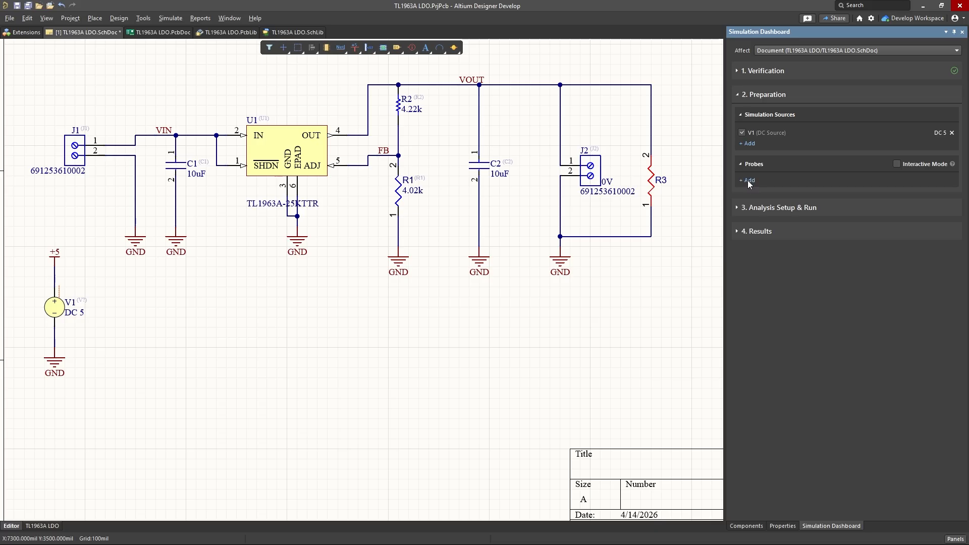
{"action": "left_click", "coordinate": [749, 181]}
{"action": "left_click", "coordinate": [767, 192]}
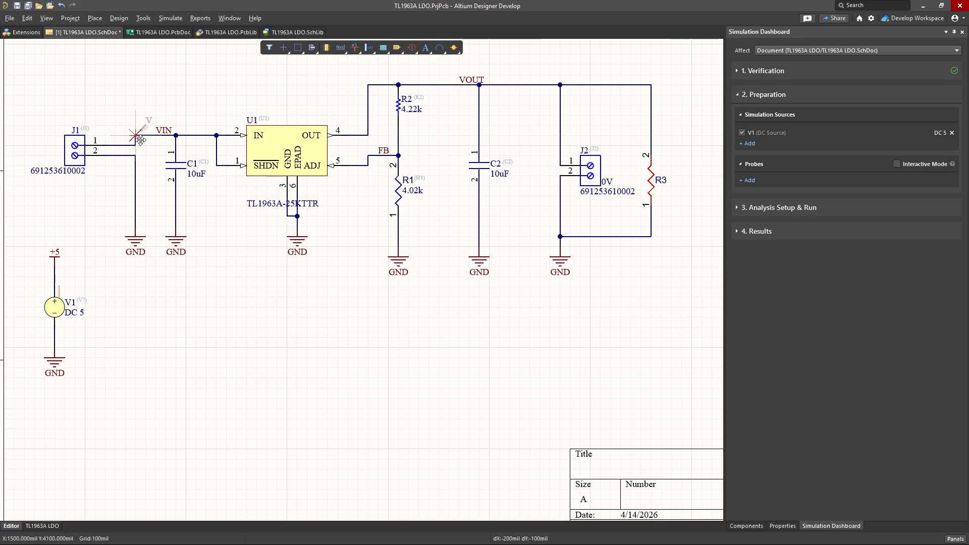
{"action": "left_click", "coordinate": [152, 133]}
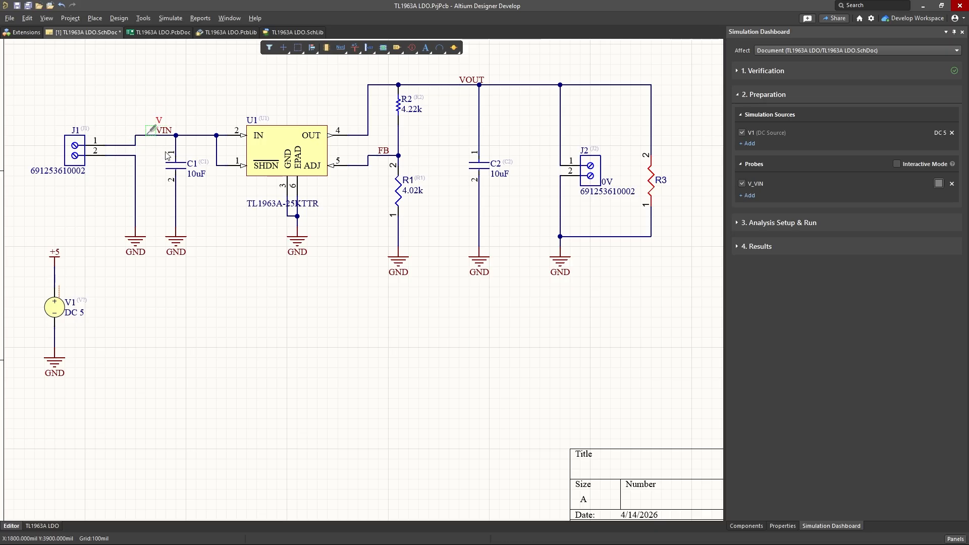
{"action": "left_click", "coordinate": [755, 197]}
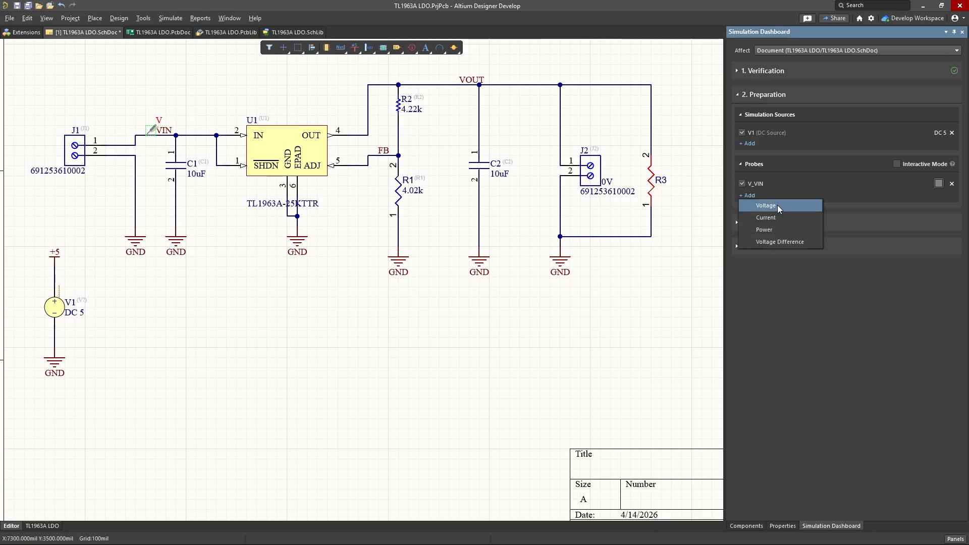
{"action": "left_click", "coordinate": [778, 205]}
{"action": "left_click", "coordinate": [632, 85]}
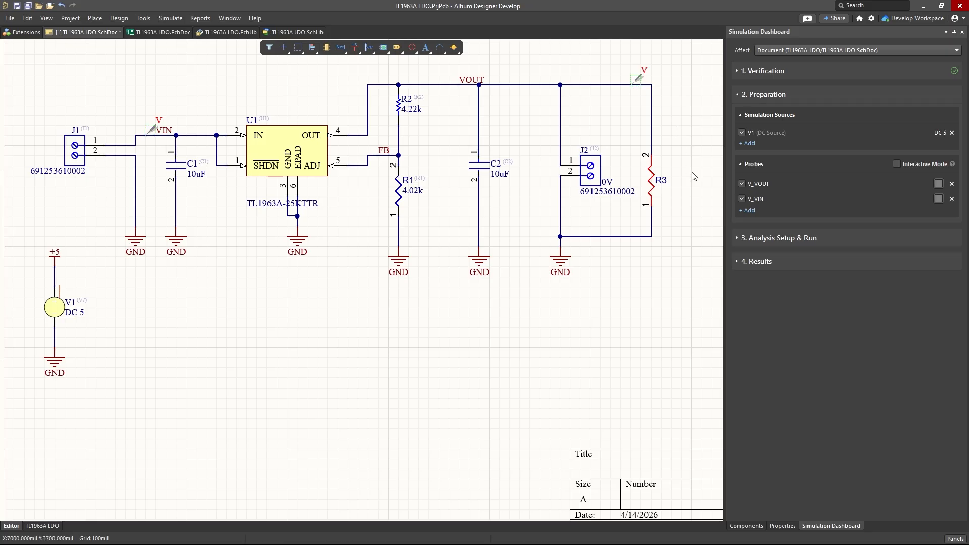
Step: Color the V_VIN probe yellow and the V_VOUT probe red, and save the schematic
{"action": "left_click", "coordinate": [938, 199]}
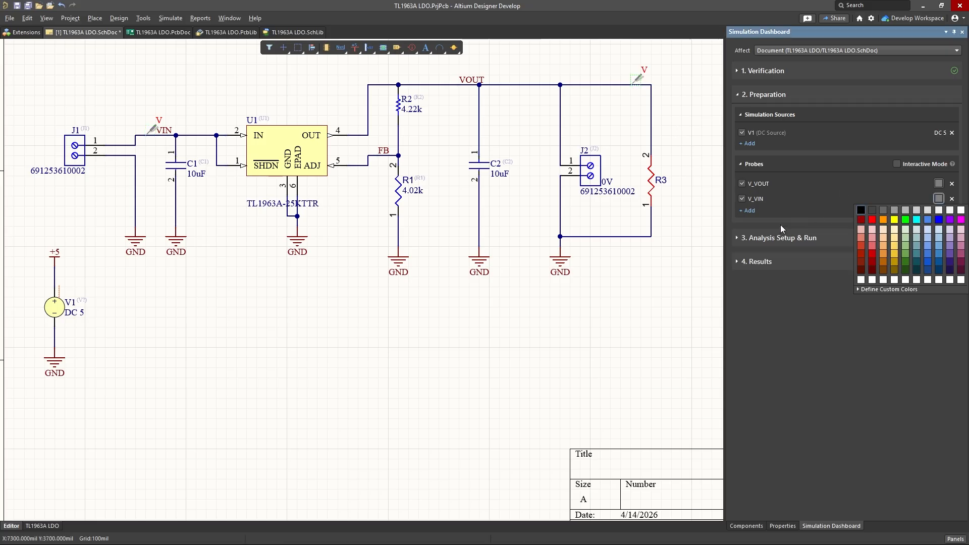
{"action": "left_click", "coordinate": [894, 220]}
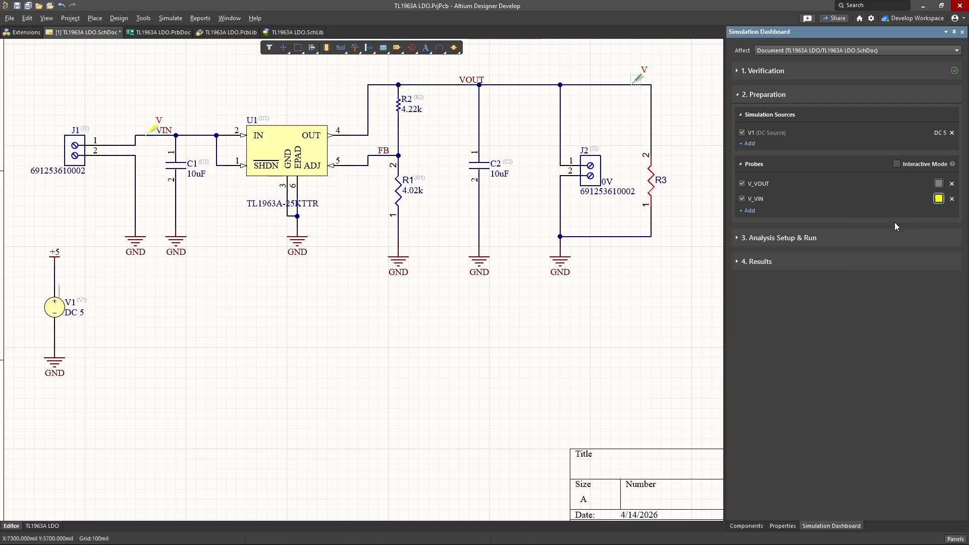
{"action": "left_click", "coordinate": [939, 184]}
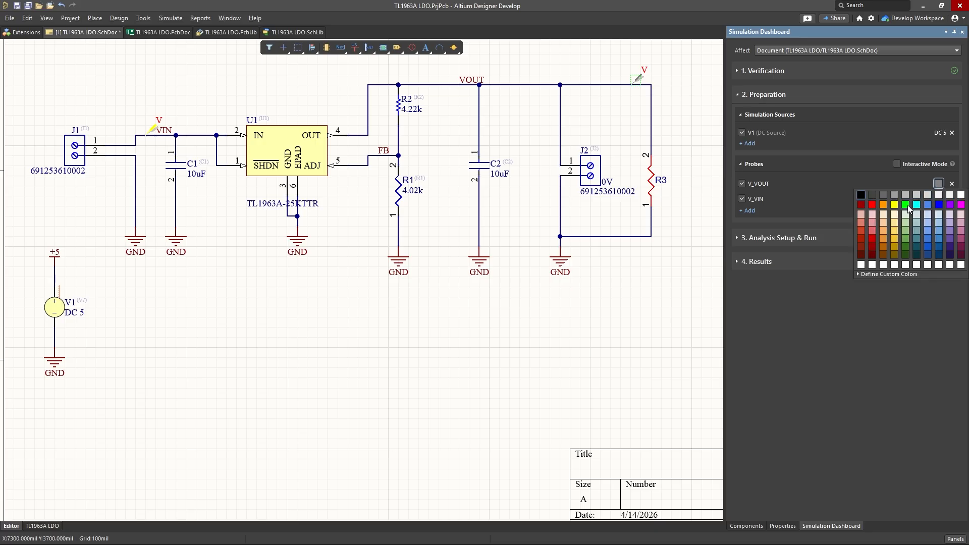
{"action": "left_click", "coordinate": [874, 205]}
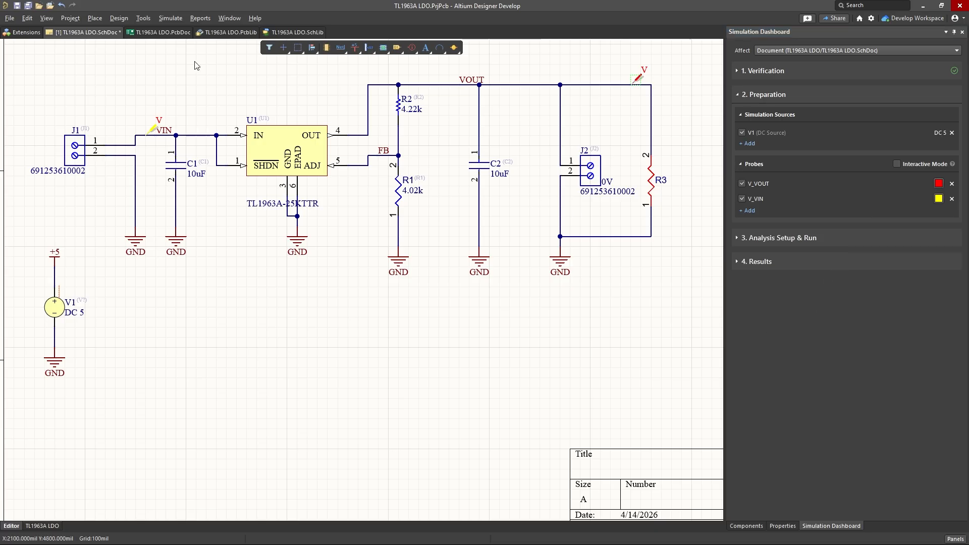
{"action": "left_click", "coordinate": [28, 6]}
Step: Adjust the end time of the Transient analysis and run the simulation
{"action": "scroll", "coordinate": [225, 87], "scroll_direction": "down", "scroll_amount": 1, "text": "ctrl"}
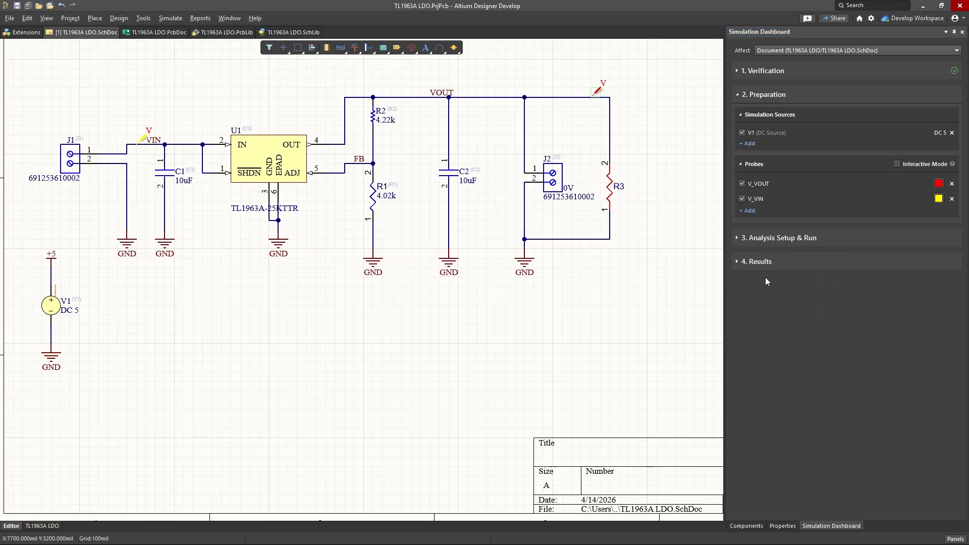
{"action": "left_click", "coordinate": [787, 310]}
{"action": "left_click", "coordinate": [790, 238]}
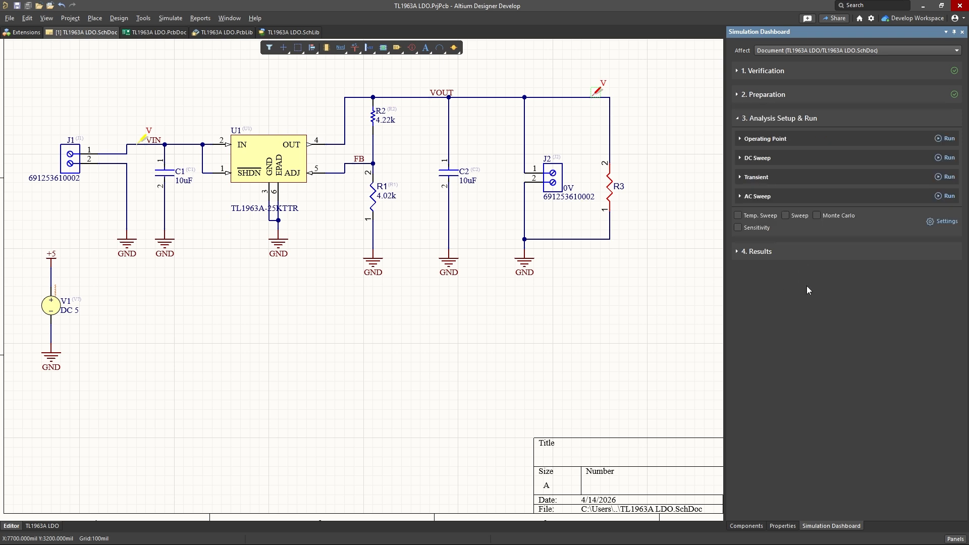
{"action": "left_click", "coordinate": [762, 177]}
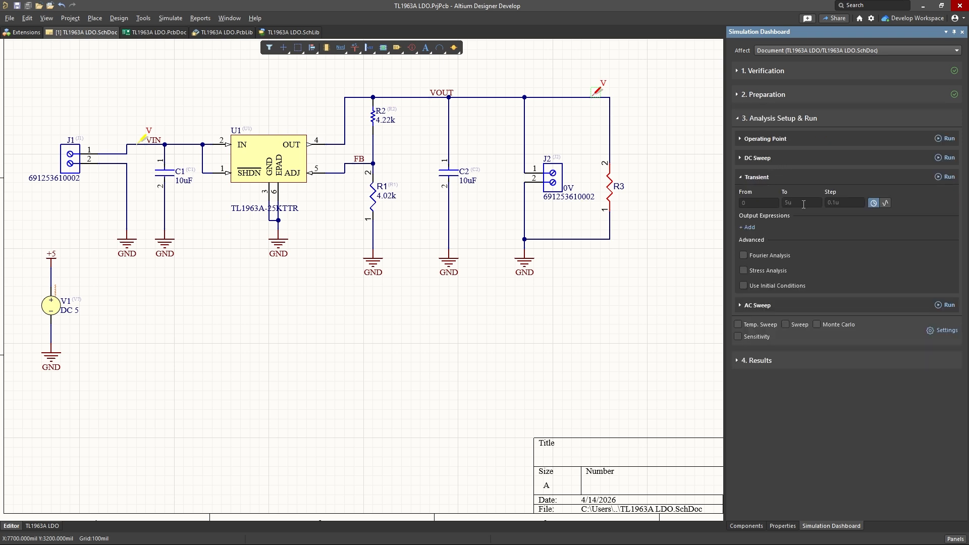
{"action": "left_click", "coordinate": [775, 202]}
{"action": "left_click", "coordinate": [810, 205]}
{"action": "type", "text": "m"}
{"action": "key", "text": "Tab"}
{"action": "key", "text": "Return"}
{"action": "left_click", "coordinate": [945, 179]}
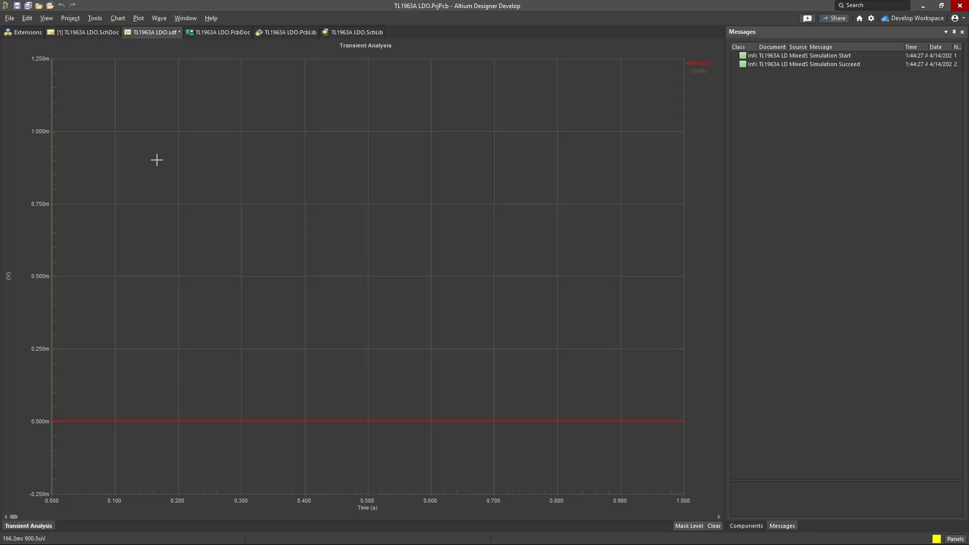
Step: Return to the schematic and place a copy of V1's +5 power port above the VIN wire, between C1 and U1
{"action": "left_click", "coordinate": [99, 31]}
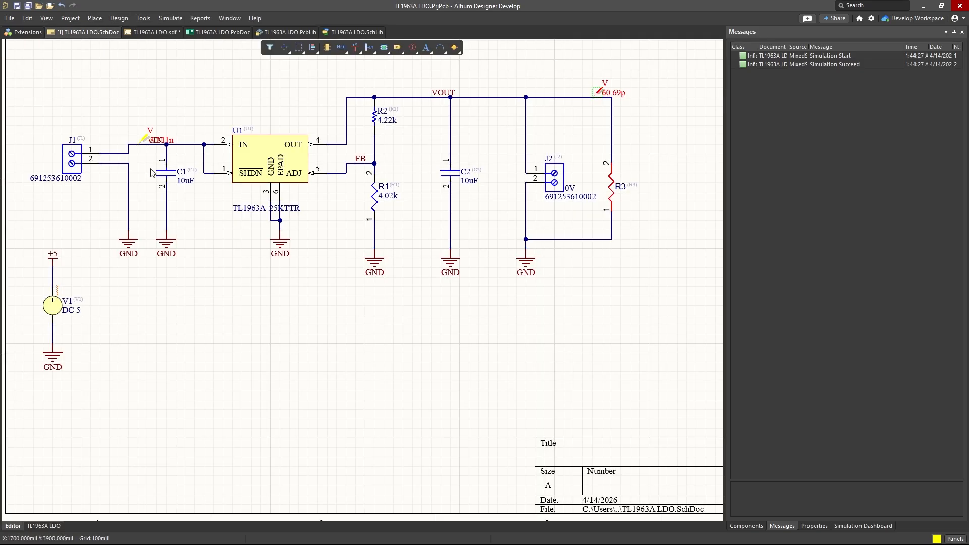
{"action": "right_click_drag", "start_coordinate": [127, 213], "coordinate": [170, 210]}
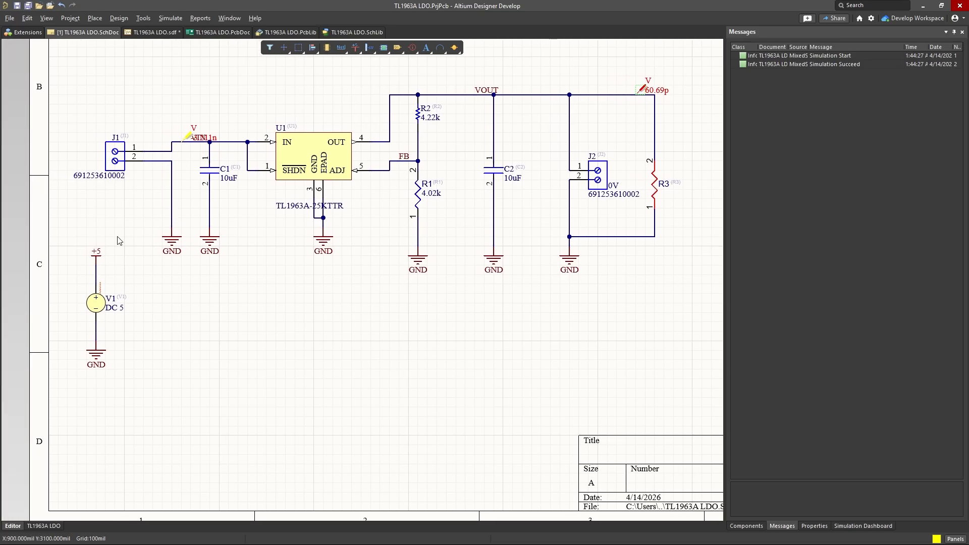
{"action": "left_click", "coordinate": [97, 261]}
{"action": "left_click", "coordinate": [183, 282]}
{"action": "key", "text": "ctrl+v"}
{"action": "left_click", "coordinate": [229, 114]}
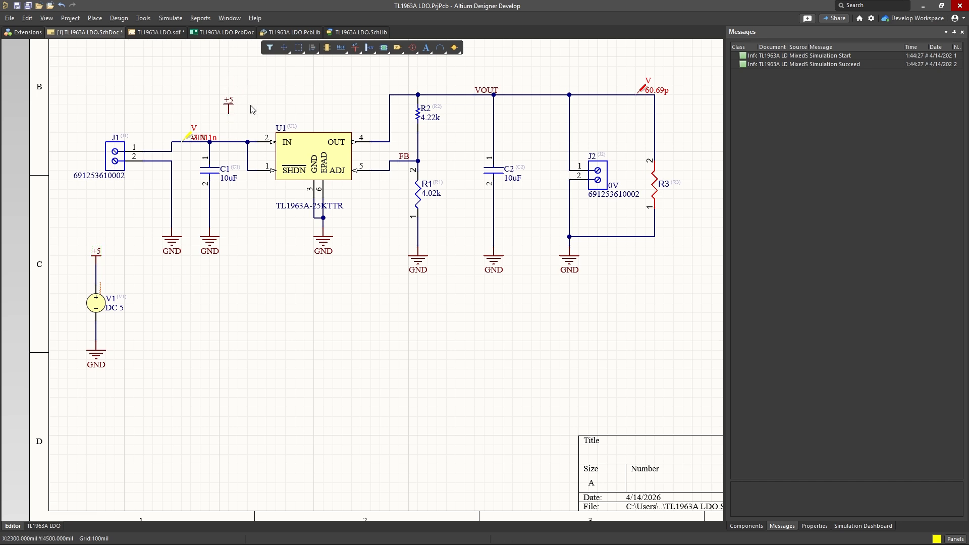
Step: Wire the copied +5 power port straight down to the VIN net
{"action": "key", "text": "ctrl+w"}
{"action": "left_click", "coordinate": [228, 113]}
{"action": "left_click", "coordinate": [229, 142]}
{"action": "right_click_drag", "start_coordinate": [280, 104], "coordinate": [210, 107]}
{"action": "right_click", "coordinate": [233, 97]}
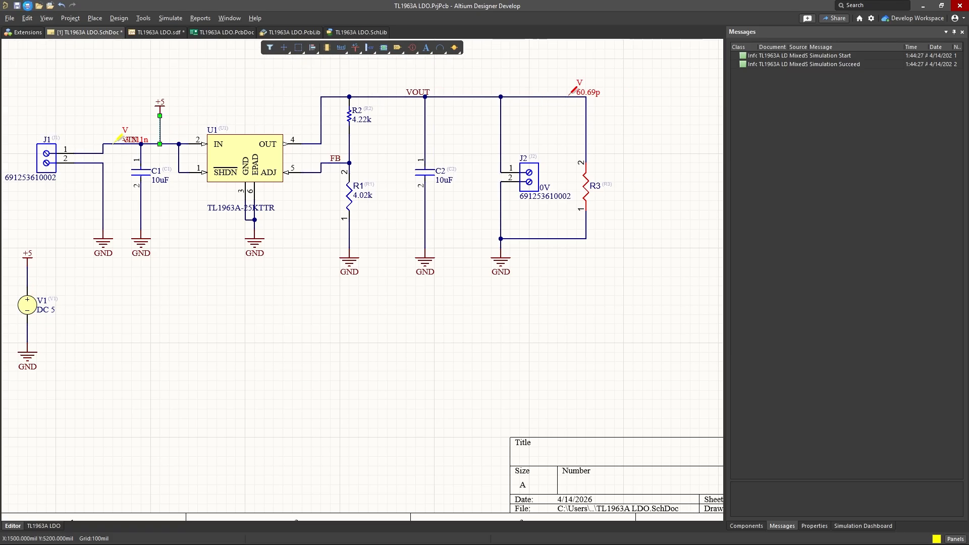
Step: Save all documents, storing TL1963A LDO.sdf in the Simulation folder and project_sim_config.simcfg in the TL1963A LDO project folder
{"action": "left_click", "coordinate": [28, 6]}
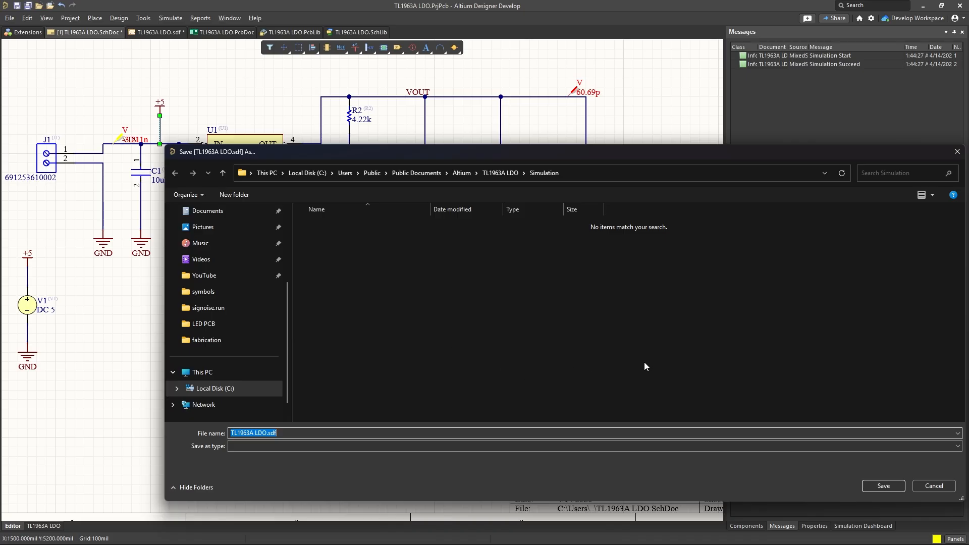
{"action": "left_click", "coordinate": [882, 486]}
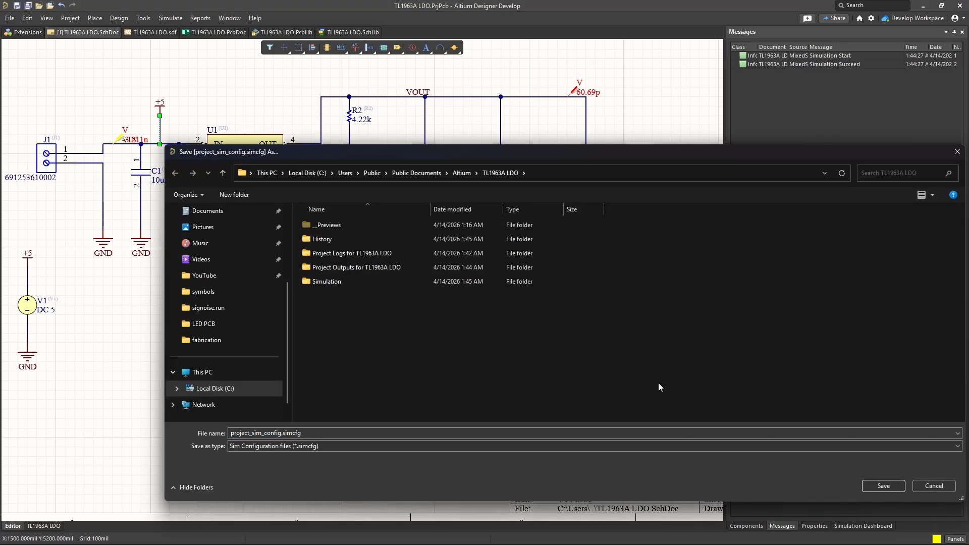
{"action": "left_click", "coordinate": [883, 486]}
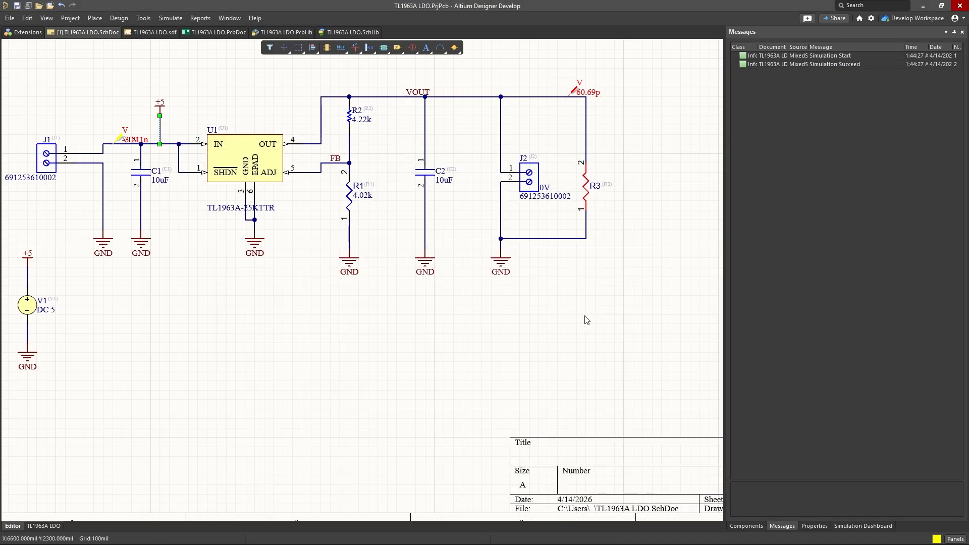
Step: Rerun the Transient analysis with the VIN net powered and highlight the VOUT waveform in the resulting plot
{"action": "left_click_drag", "start_coordinate": [599, 281], "coordinate": [515, 260]}
{"action": "right_click_drag", "start_coordinate": [583, 286], "coordinate": [552, 282]}
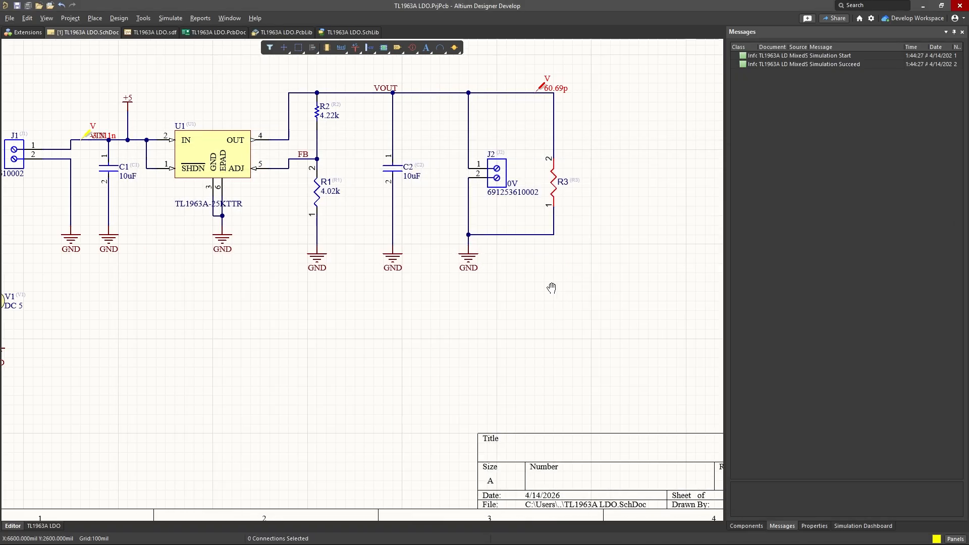
{"action": "left_click", "coordinate": [866, 526]}
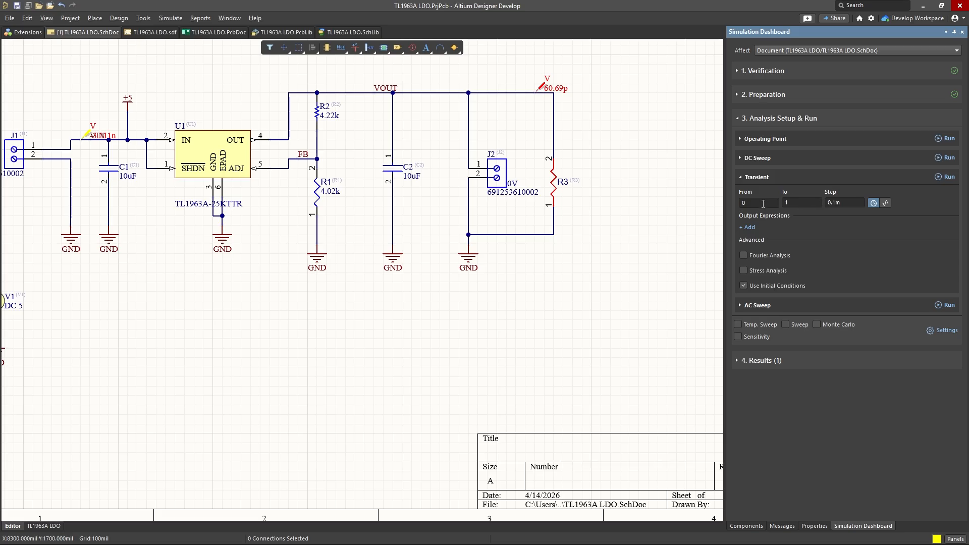
{"action": "left_click", "coordinate": [849, 204]}
{"action": "left_click", "coordinate": [948, 177]}
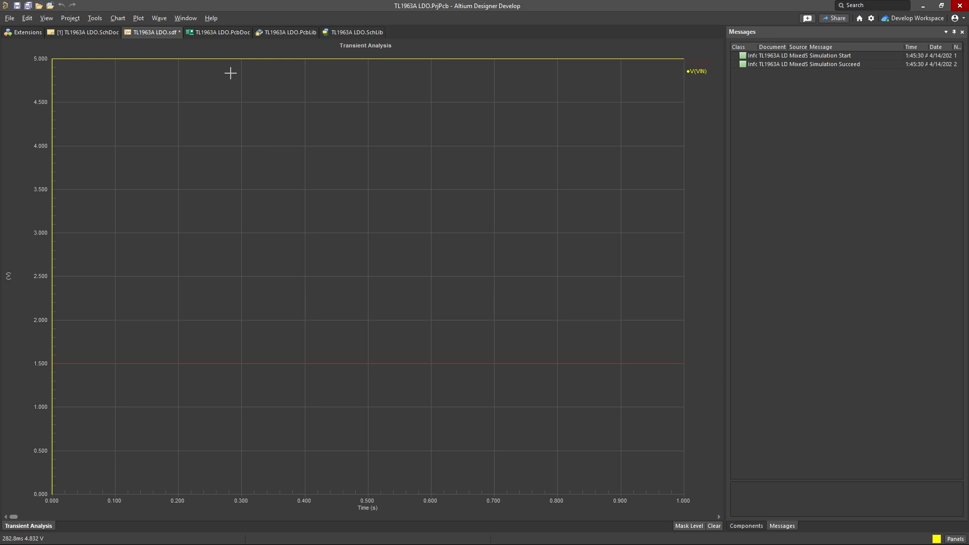
{"action": "left_click", "coordinate": [700, 63]}
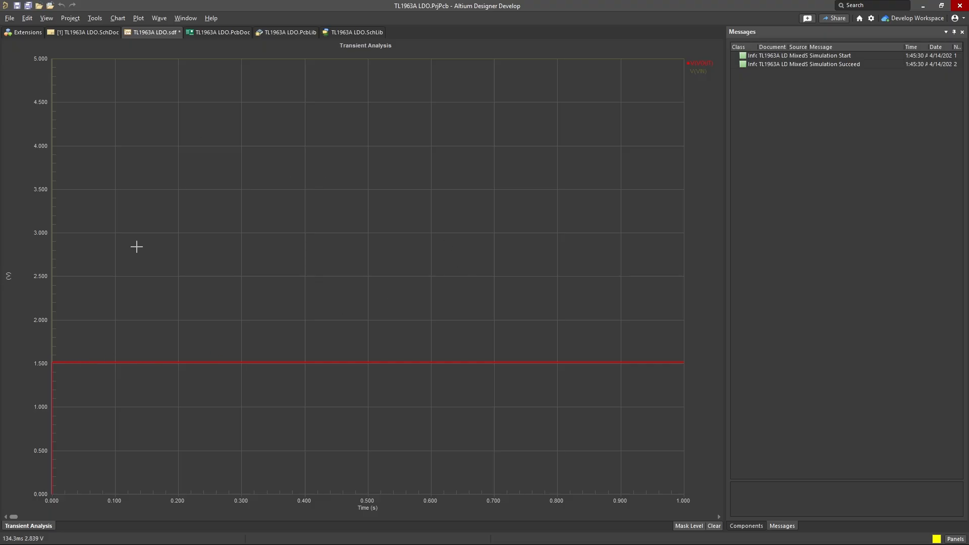
Step: Return to the schematic and delete the V1 source with its +5 and GND ports, and load resistor R3 with its wires
{"action": "left_click", "coordinate": [96, 32]}
{"action": "right_click_drag", "start_coordinate": [277, 227], "coordinate": [341, 264]}
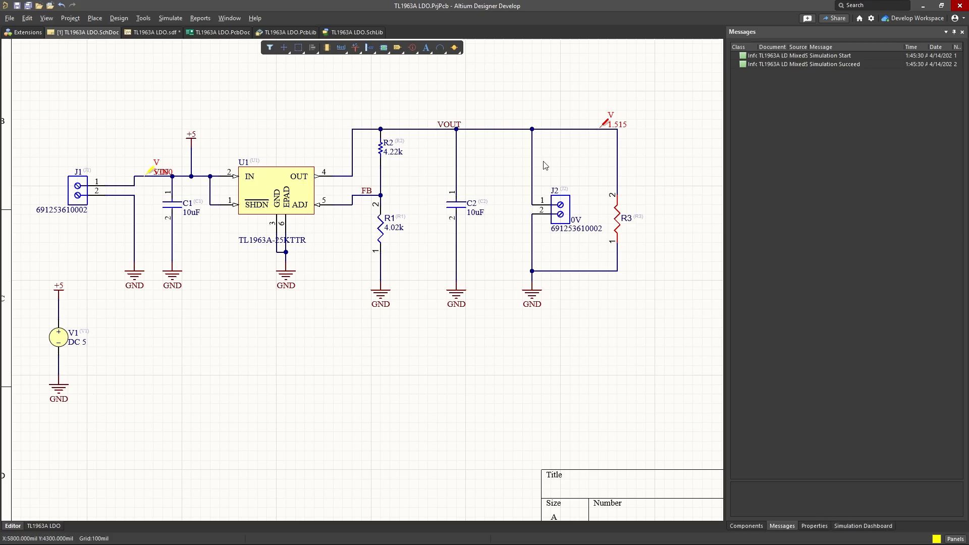
{"action": "right_click_drag", "start_coordinate": [543, 161], "coordinate": [577, 155]}
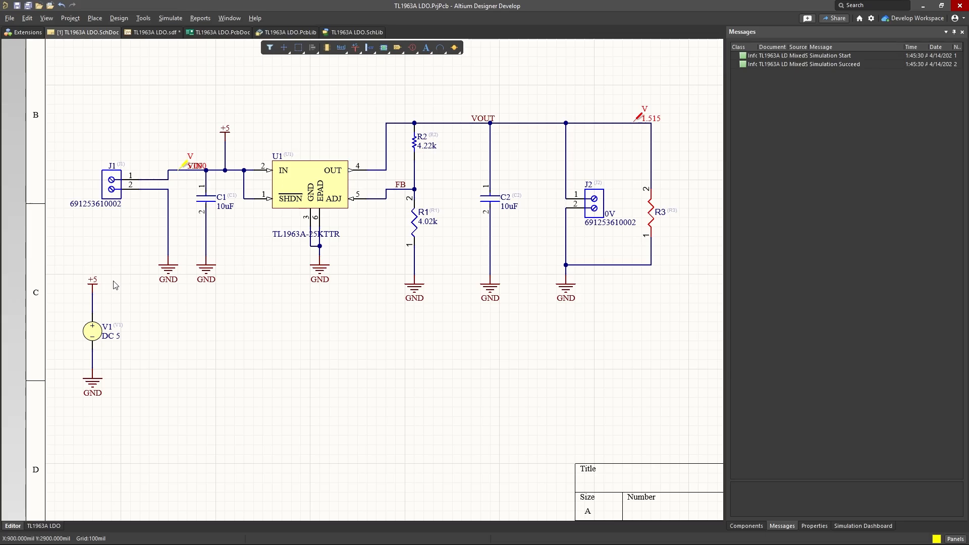
{"action": "left_click_drag", "start_coordinate": [121, 260], "coordinate": [50, 411]}
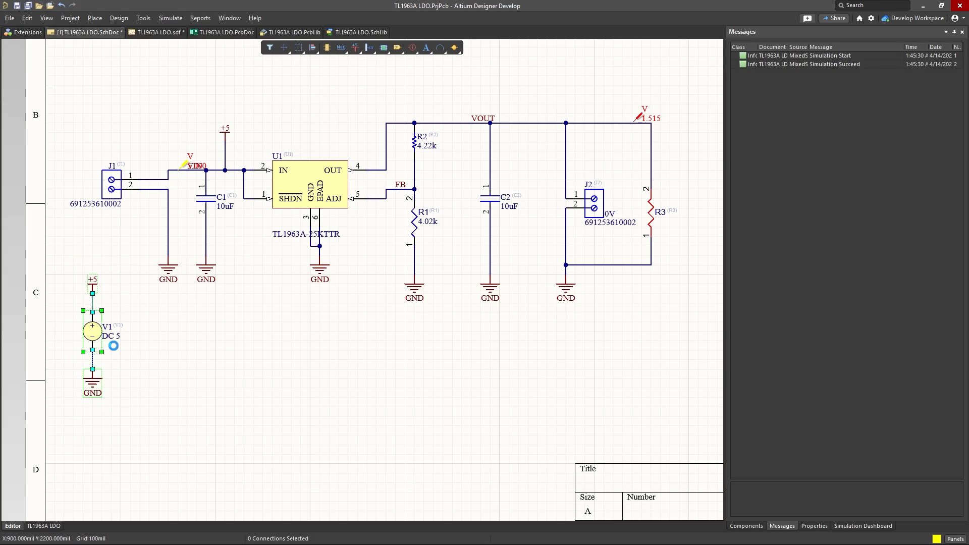
{"action": "key", "text": "Delete"}
{"action": "left_click_drag", "start_coordinate": [675, 154], "coordinate": [639, 275]}
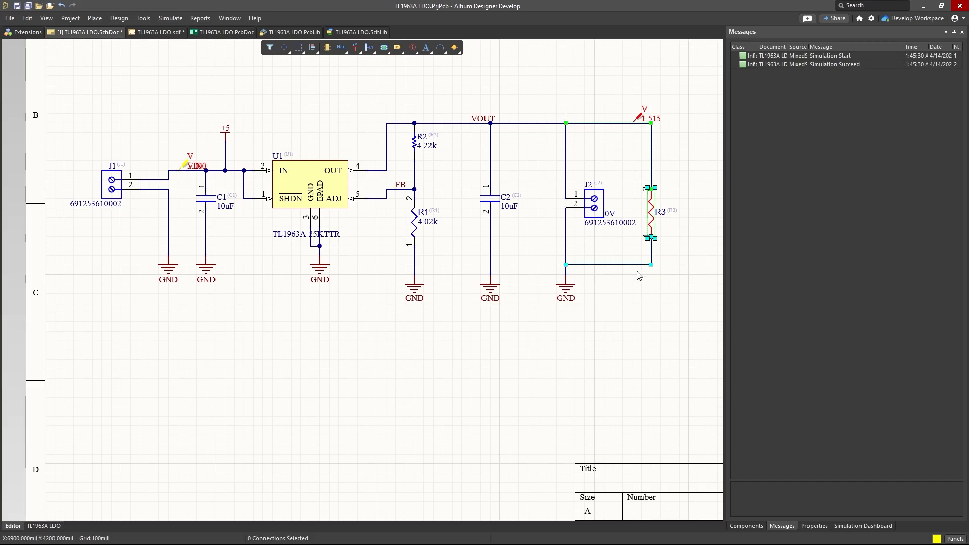
{"action": "key", "text": "Delete"}
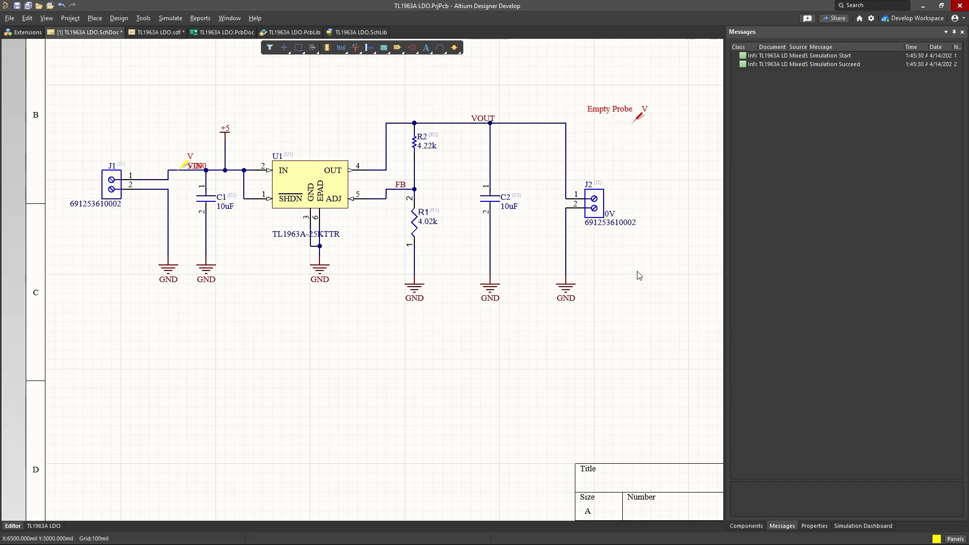
Step: Delete the voltage probes on the VOUT and VIN nets and save the schematic
{"action": "left_click", "coordinate": [640, 117]}
{"action": "key", "text": "Delete"}
{"action": "left_click", "coordinate": [190, 160]}
{"action": "key", "text": "Delete"}
{"action": "key", "text": "ctrl+s"}
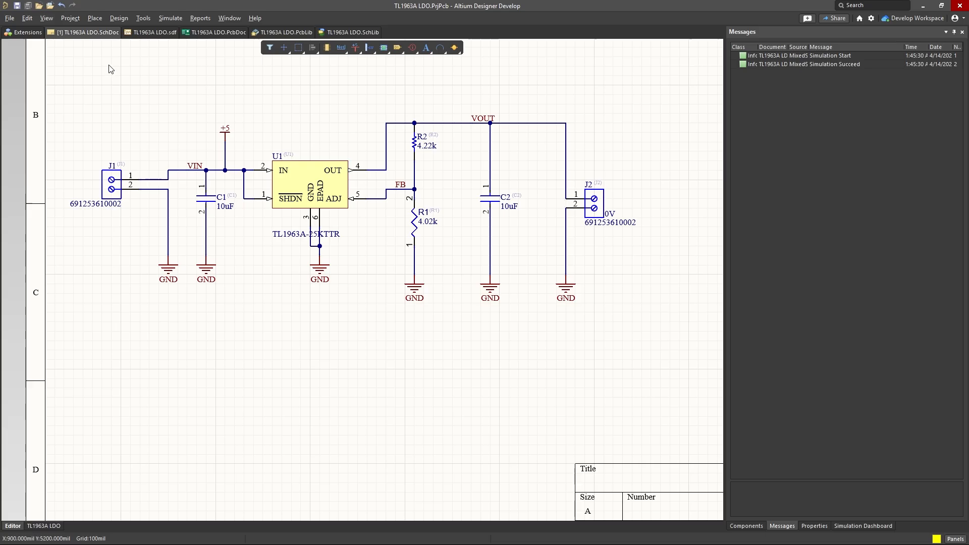
Step: Start updating the TL1963A LDO PCB document from the cleaned-up schematic
{"action": "right_click_drag", "start_coordinate": [271, 96], "coordinate": [265, 114]}
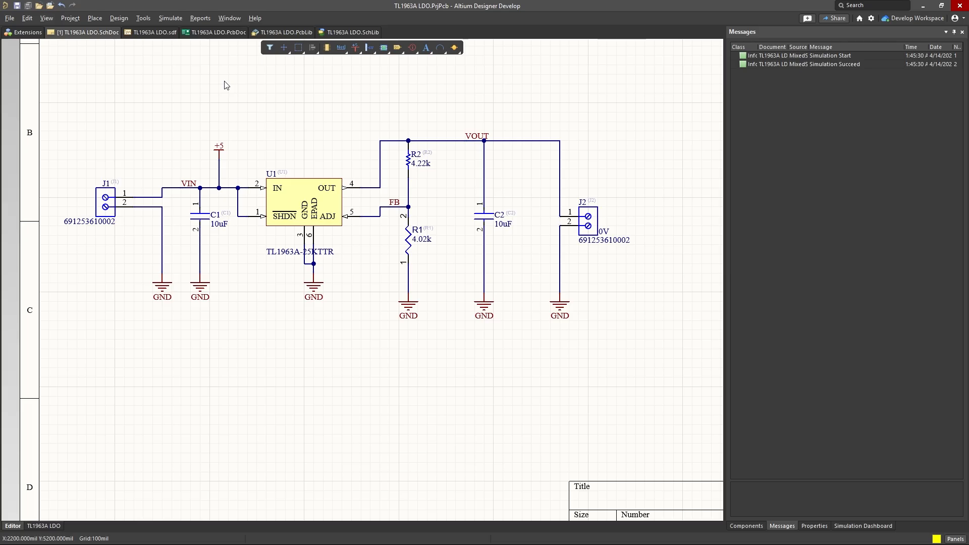
{"action": "left_click", "coordinate": [119, 17]}
{"action": "left_click", "coordinate": [135, 31]}
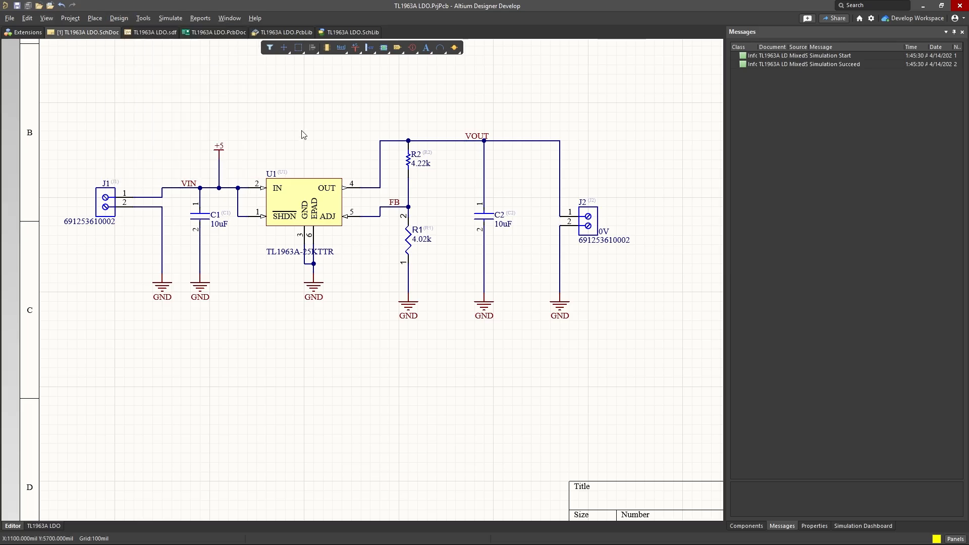